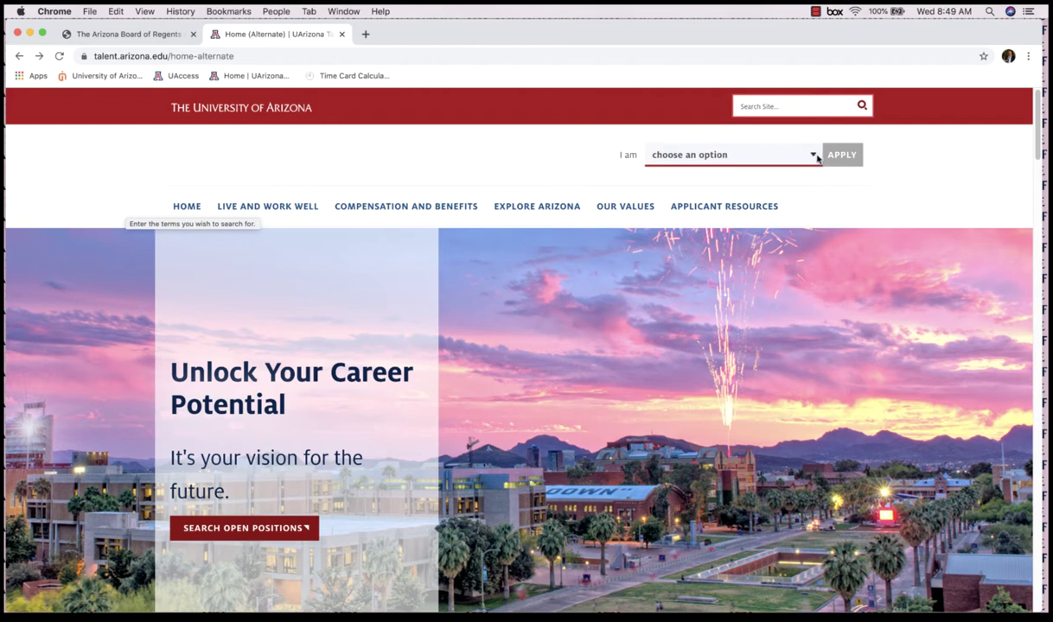
- Identify as a future UArizona employee and go to that visitor type's job openings
{"action": "left_click", "coordinate": [817, 158]}
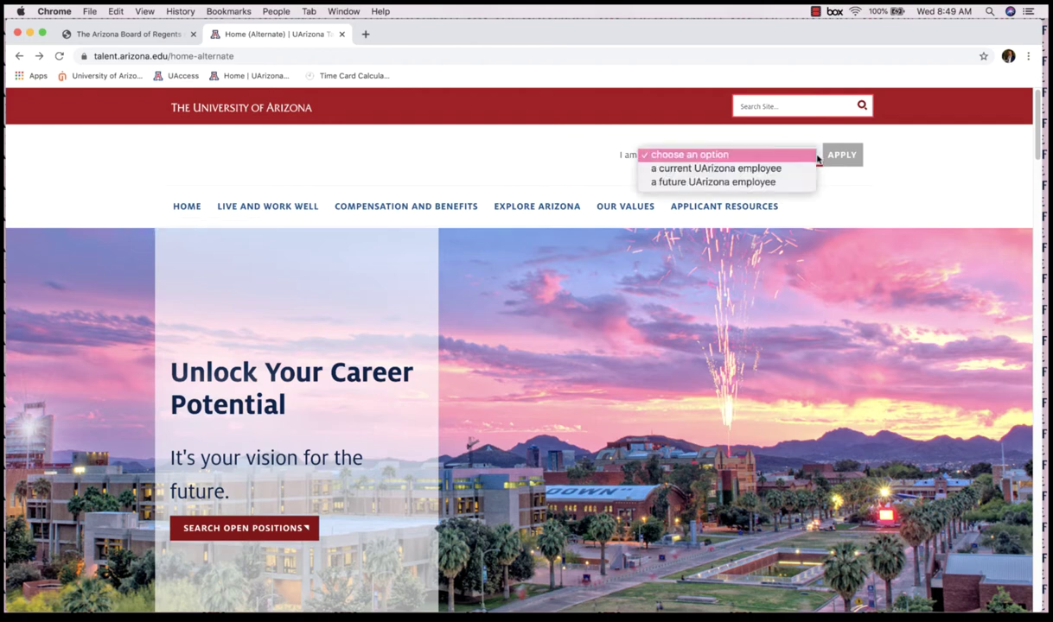
{"action": "left_click", "coordinate": [781, 183]}
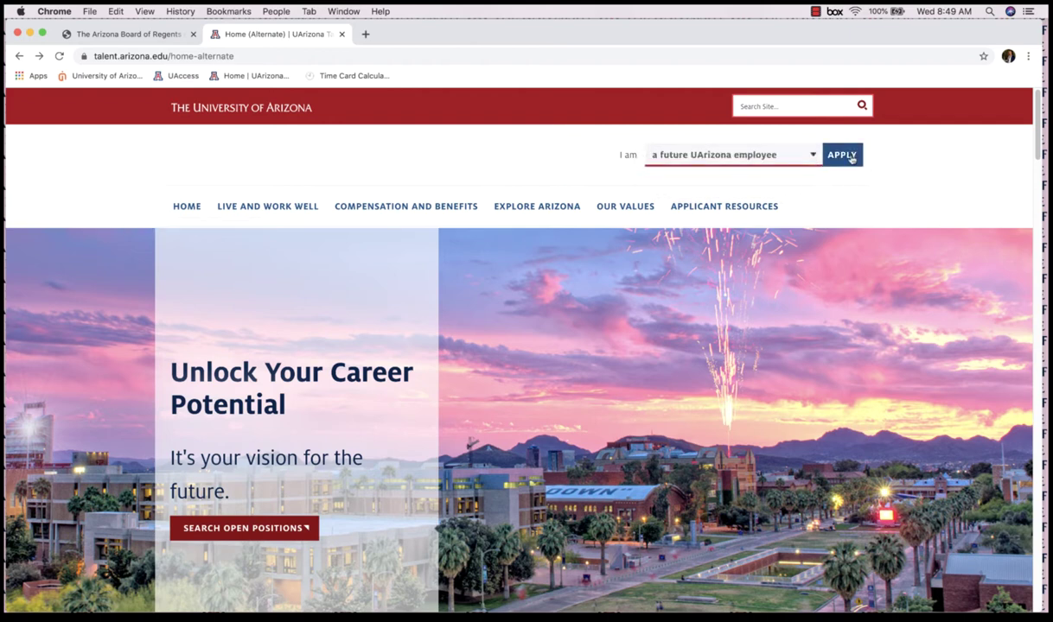
{"action": "left_click", "coordinate": [842, 156]}
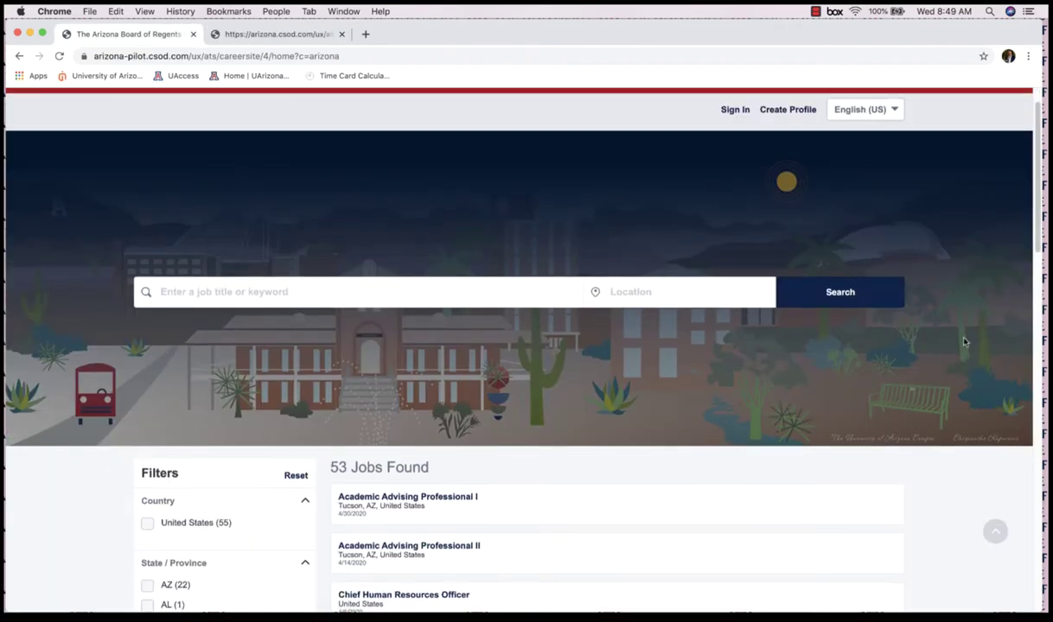
{"action": "scroll", "coordinate": [959, 337], "scroll_direction": "down", "scroll_amount": 1}
{"action": "scroll", "coordinate": [965, 343], "scroll_direction": "down", "scroll_amount": 2}
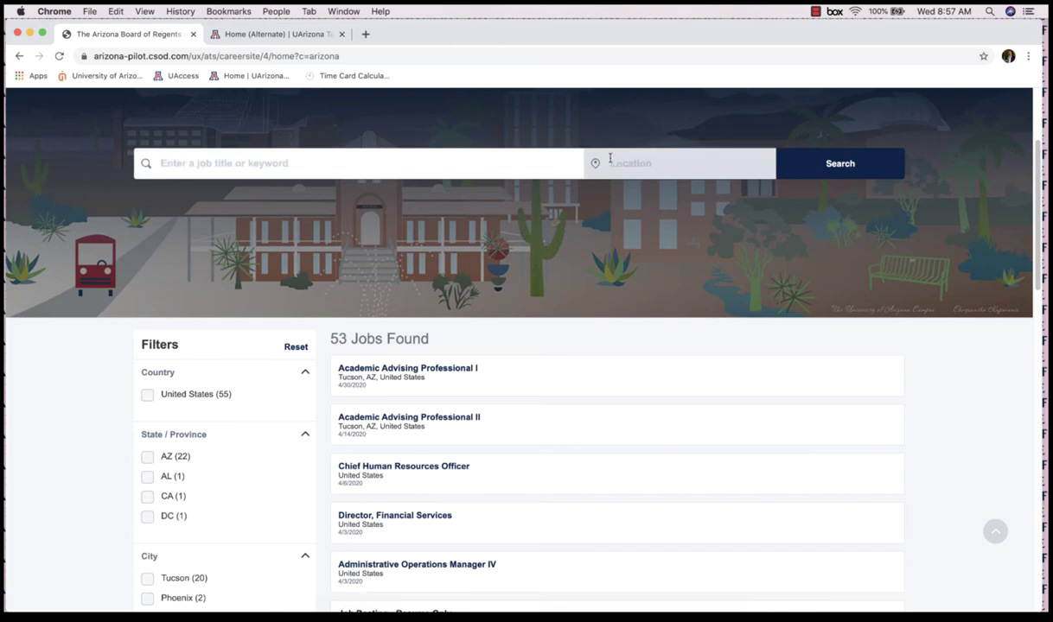
{"action": "scroll", "coordinate": [131, 372], "scroll_direction": "down", "scroll_amount": 5}
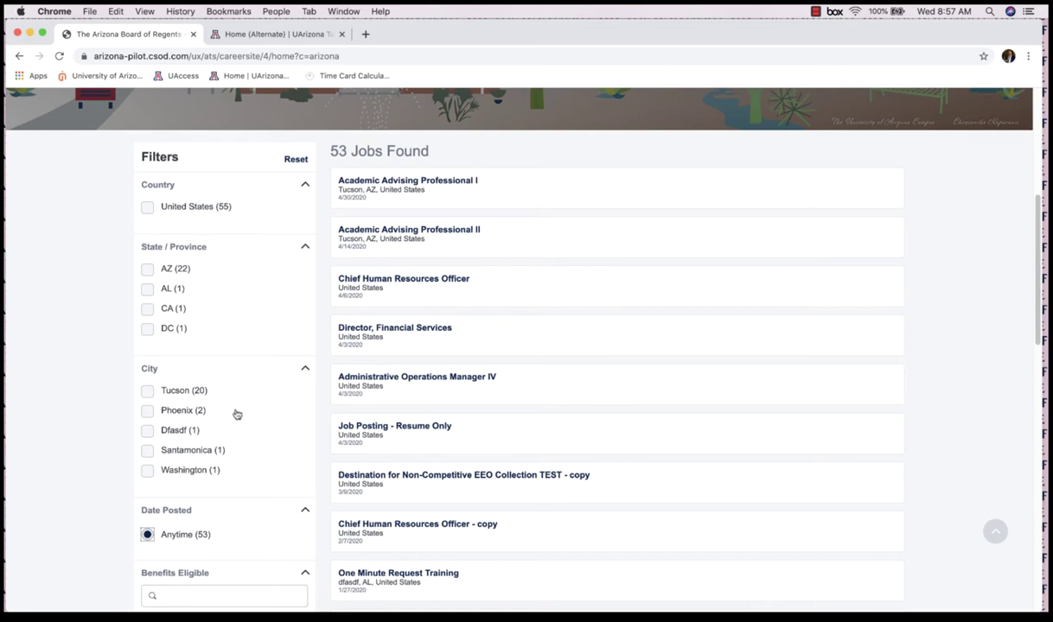
{"action": "scroll", "coordinate": [237, 395], "scroll_direction": "down", "scroll_amount": 5}
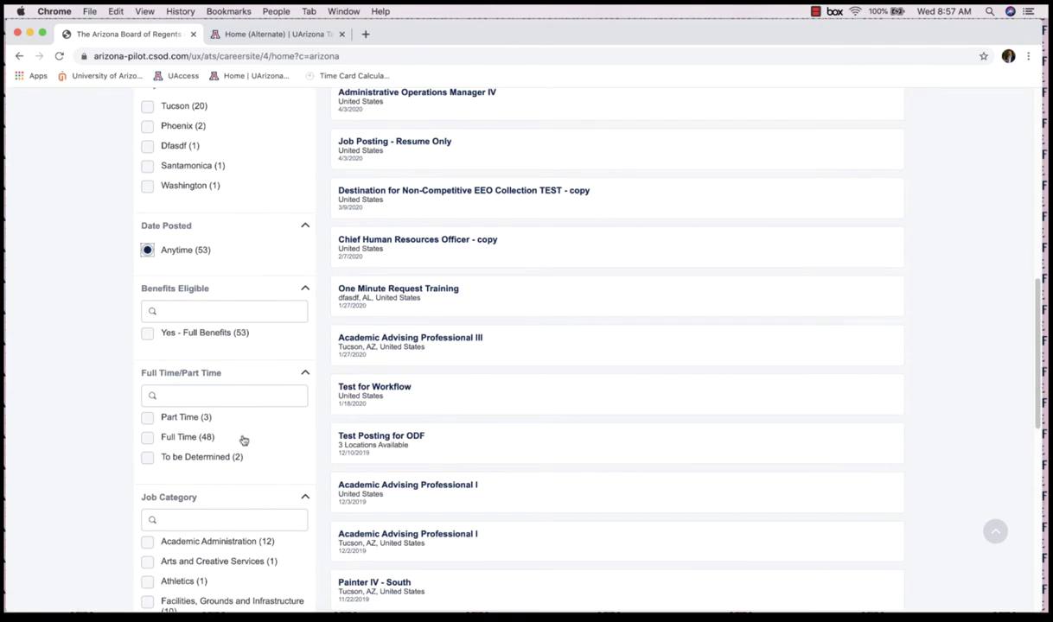
{"action": "scroll", "coordinate": [243, 441], "scroll_direction": "down", "scroll_amount": 5}
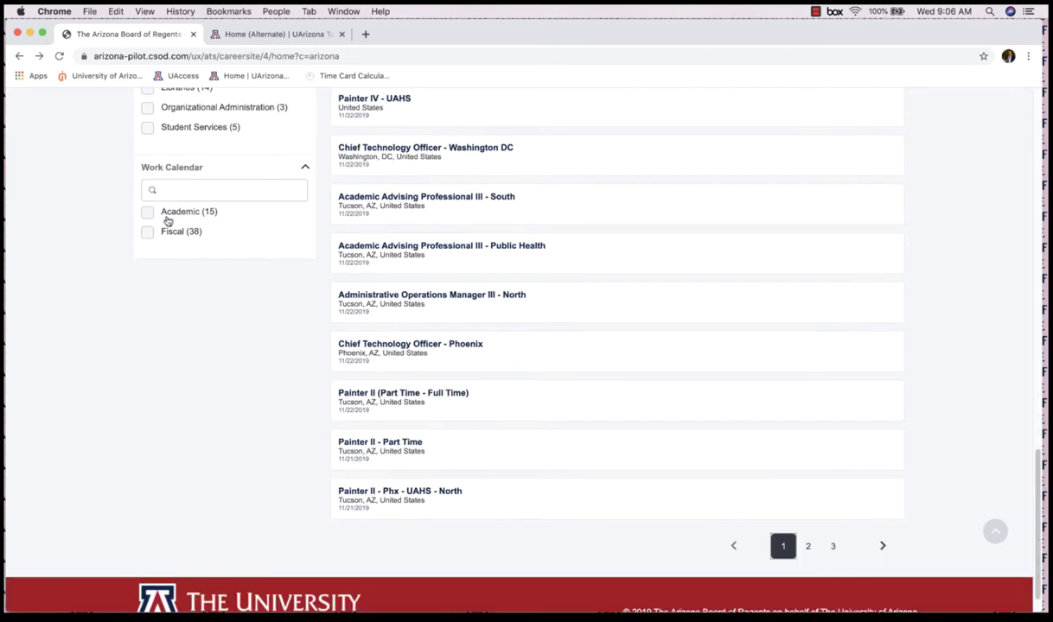
{"action": "scroll", "coordinate": [166, 220], "scroll_direction": "up", "scroll_amount": 15}
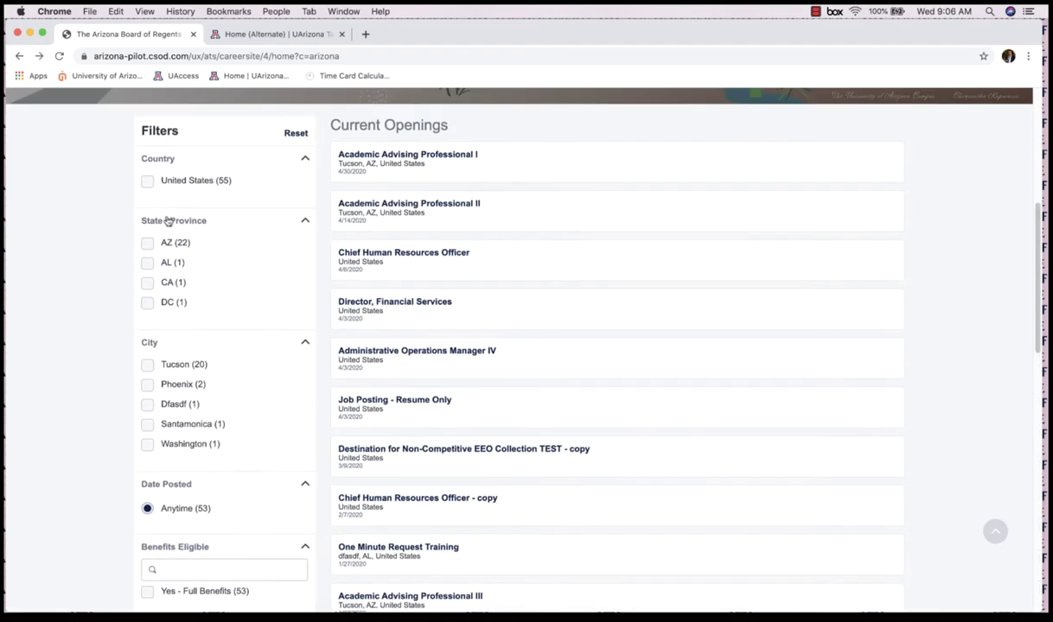
{"action": "scroll", "coordinate": [167, 220], "scroll_direction": "up", "scroll_amount": 2}
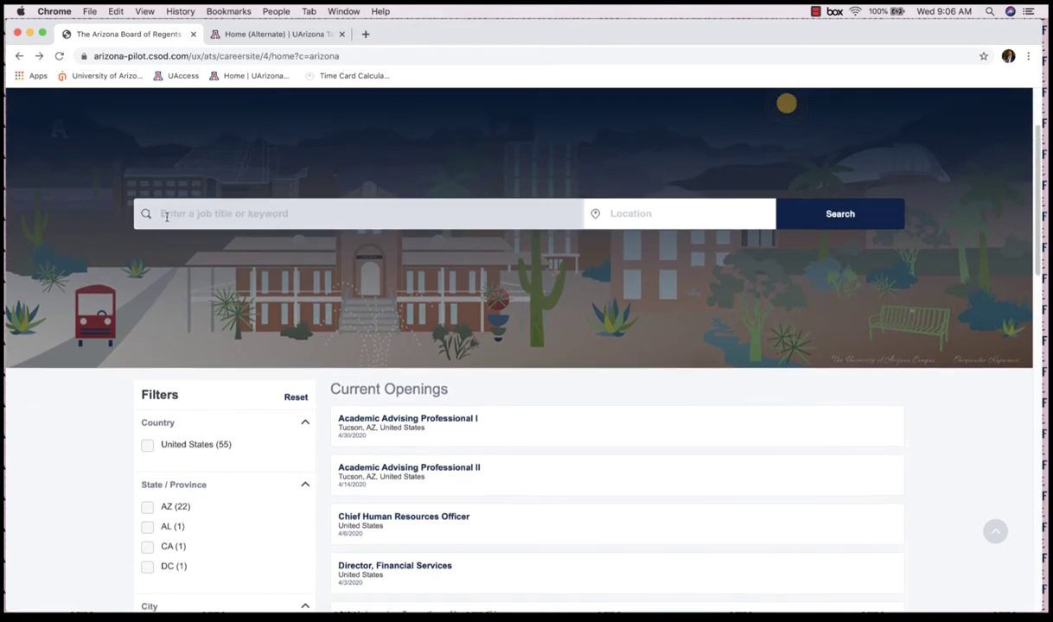
- Search the job openings for the keyword 'advising'
{"action": "left_click", "coordinate": [227, 215]}
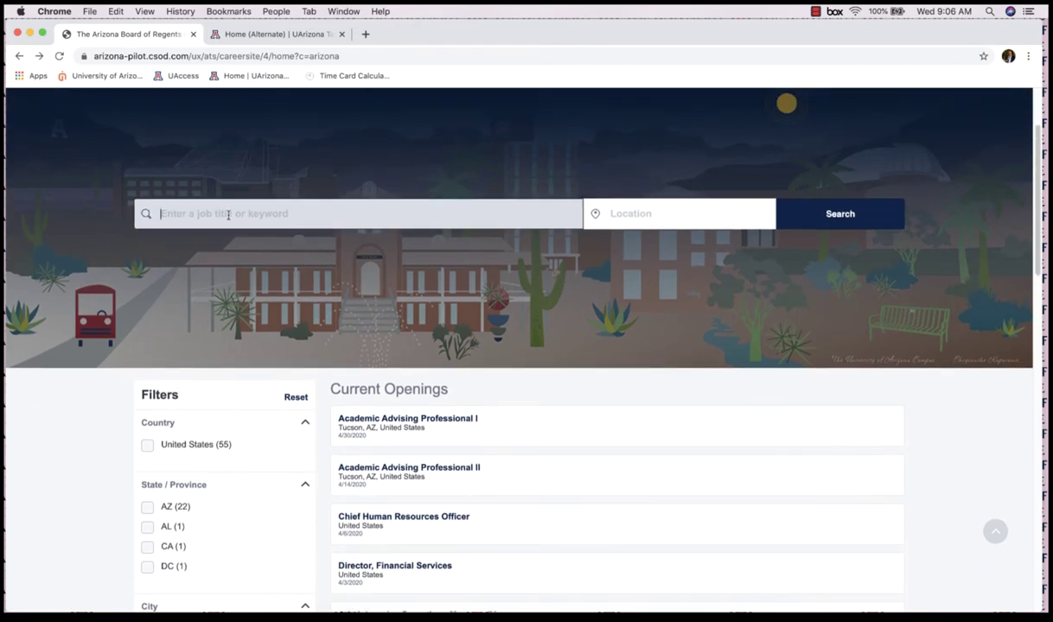
{"action": "type", "text": "advising"}
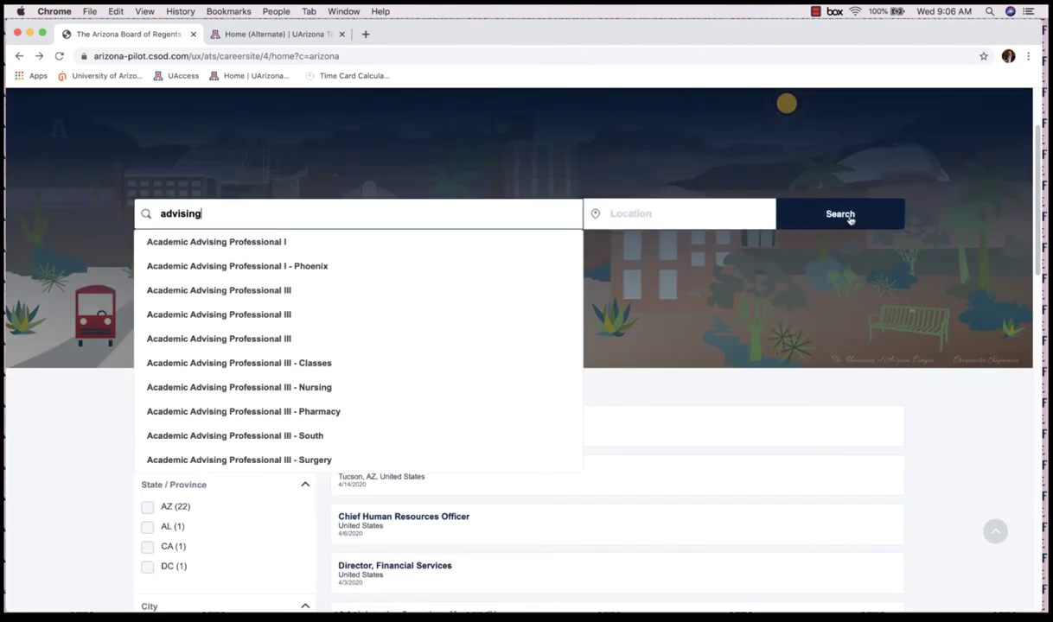
{"action": "left_click", "coordinate": [808, 209]}
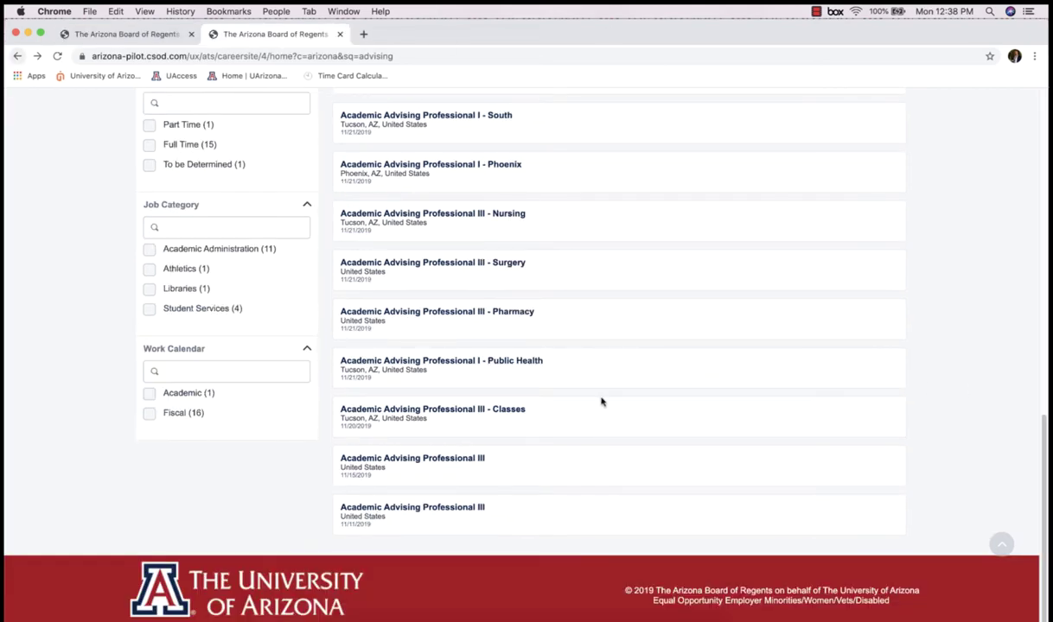
- Open the Academic Advising Professional III (req24) posting and look over its share options
{"action": "left_click", "coordinate": [448, 511]}
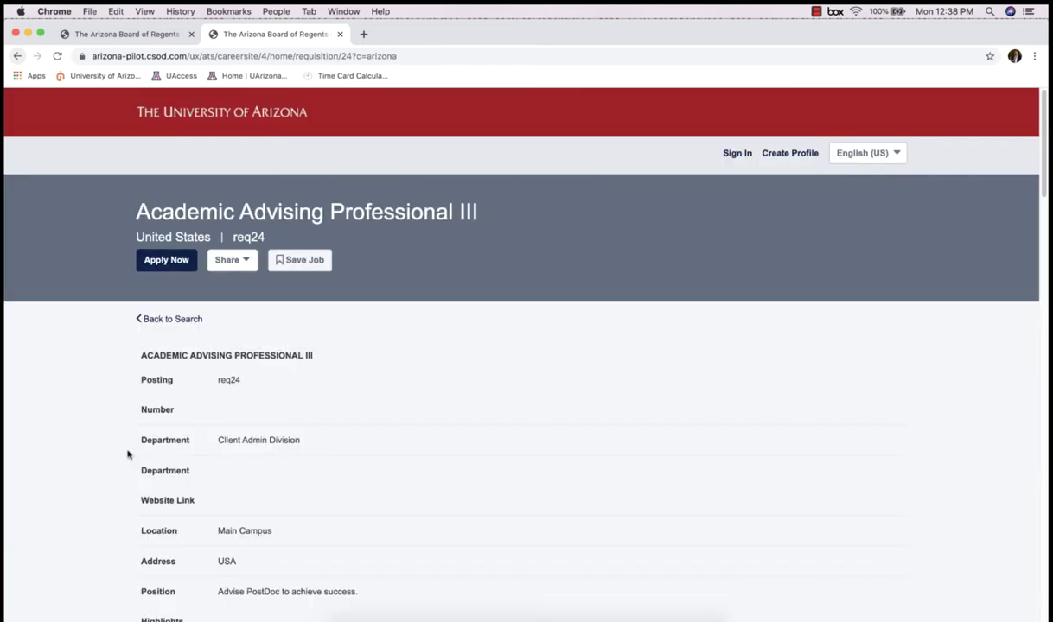
{"action": "scroll", "coordinate": [117, 458], "scroll_direction": "down", "scroll_amount": 1}
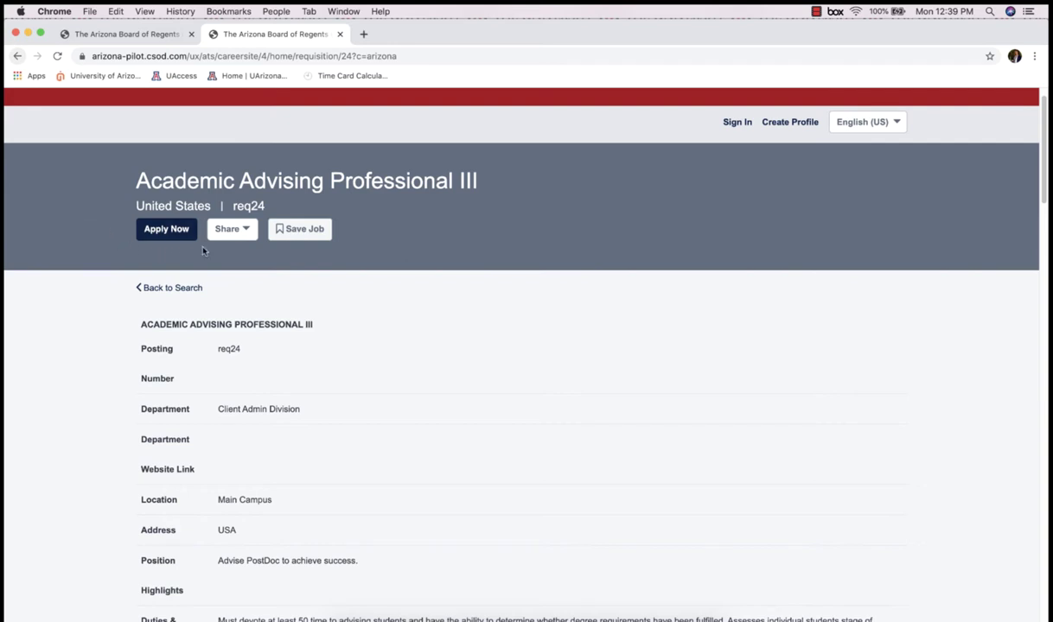
{"action": "left_click", "coordinate": [246, 232]}
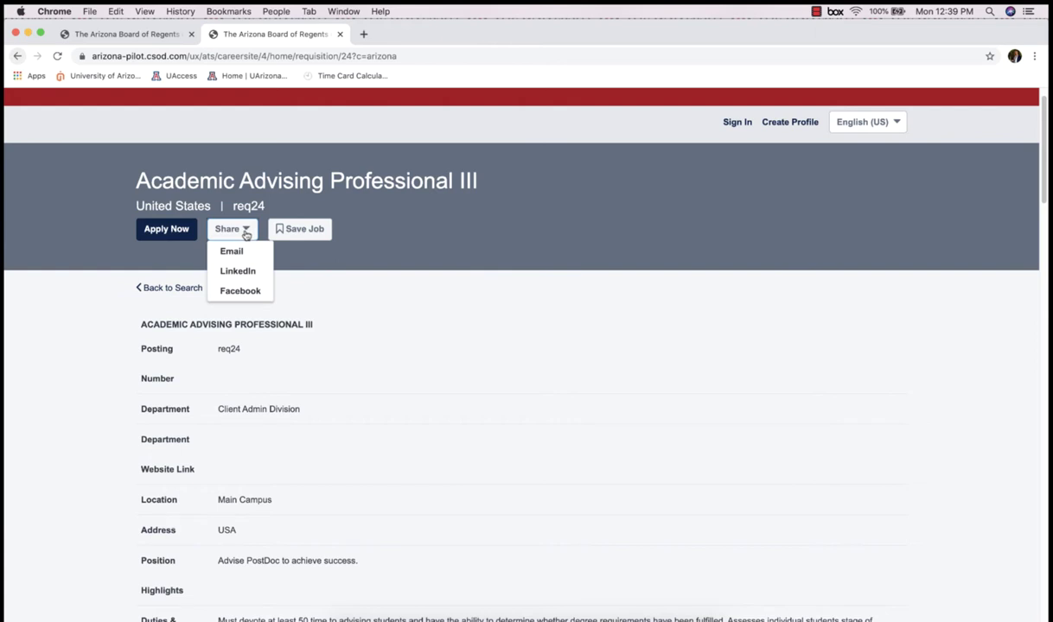
{"action": "left_click", "coordinate": [358, 229]}
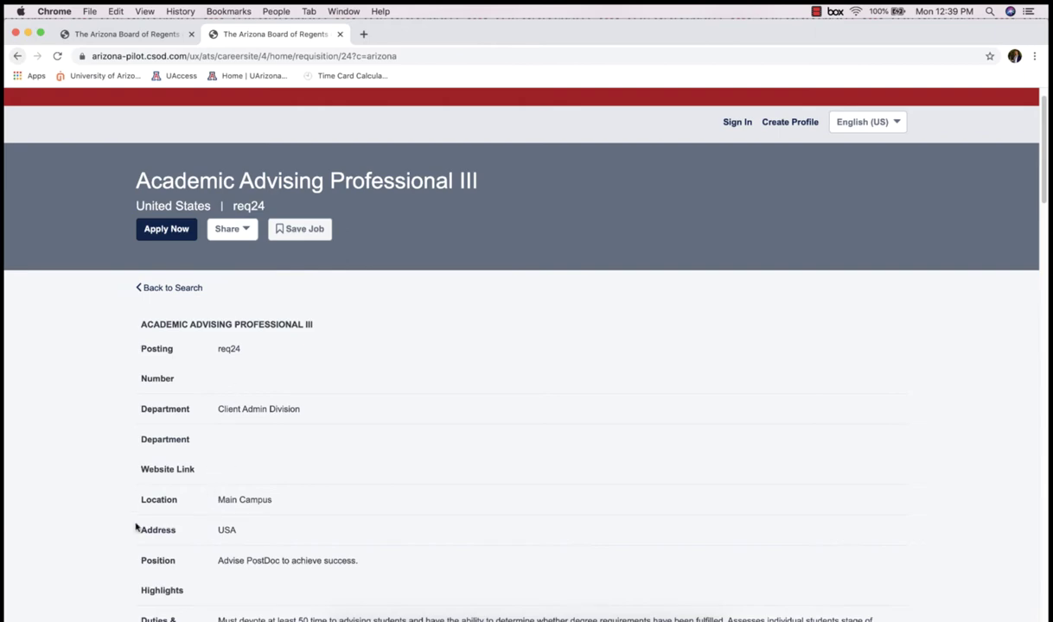
- Scroll to the end of the Academic Advising Professional I posting and start an application
{"action": "scroll", "coordinate": [117, 531], "scroll_direction": "down", "scroll_amount": 5}
{"action": "scroll", "coordinate": [111, 540], "scroll_direction": "down", "scroll_amount": 1}
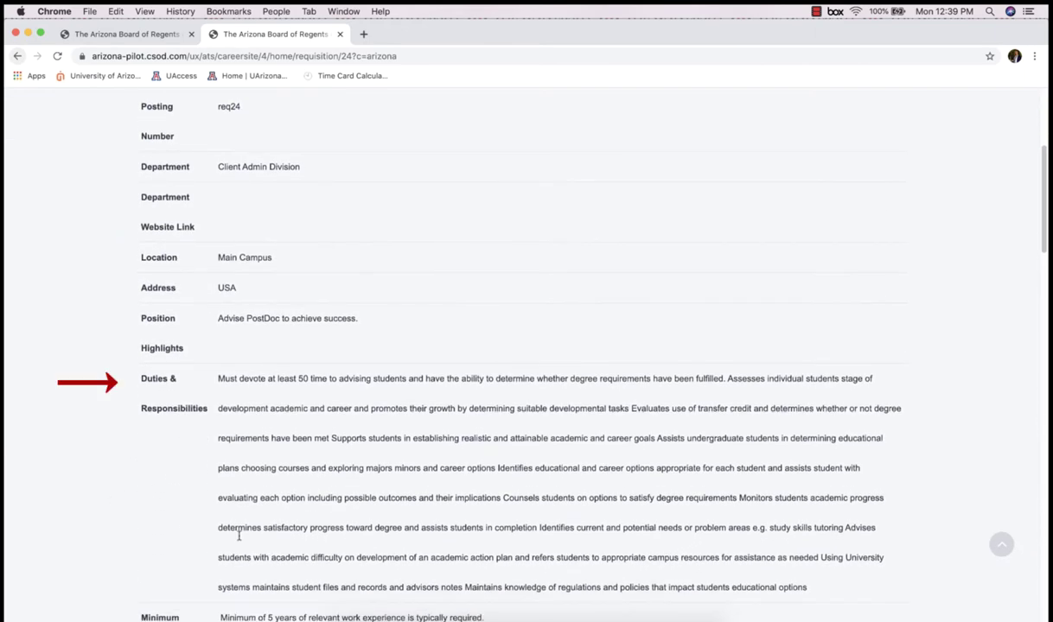
{"action": "scroll", "coordinate": [161, 466], "scroll_direction": "down", "scroll_amount": 5}
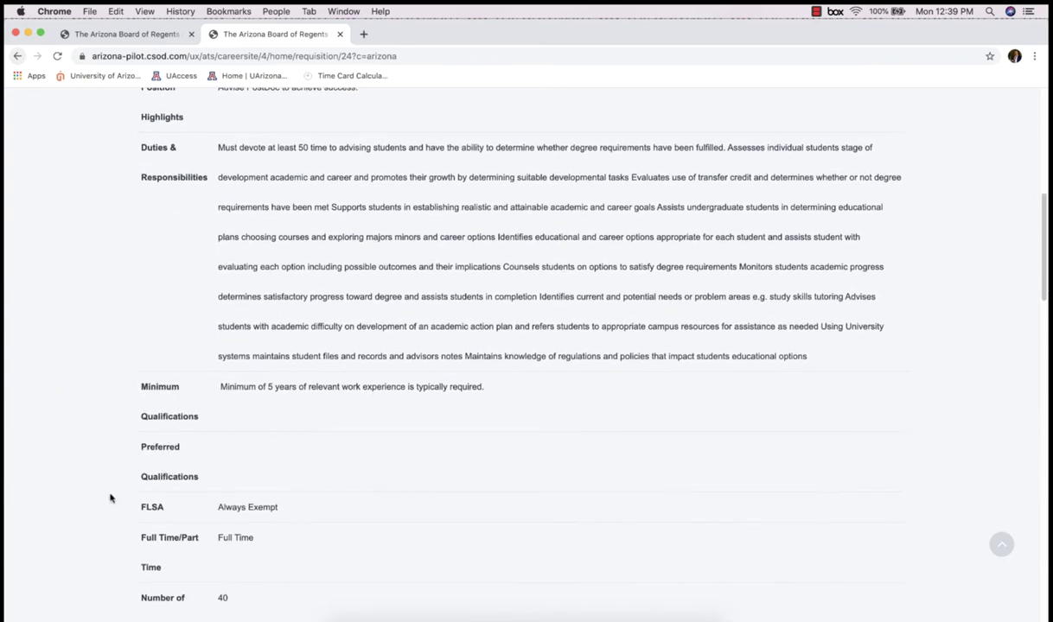
{"action": "scroll", "coordinate": [108, 498], "scroll_direction": "down", "scroll_amount": 5}
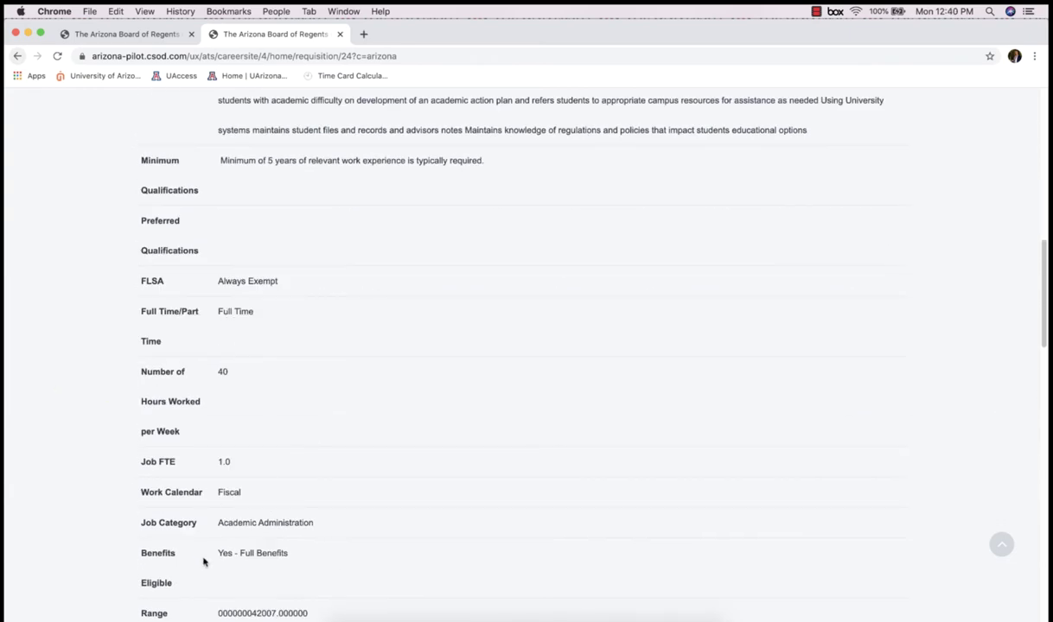
{"action": "scroll", "coordinate": [204, 561], "scroll_direction": "down", "scroll_amount": 8}
{"action": "scroll", "coordinate": [204, 562], "scroll_direction": "down", "scroll_amount": 8}
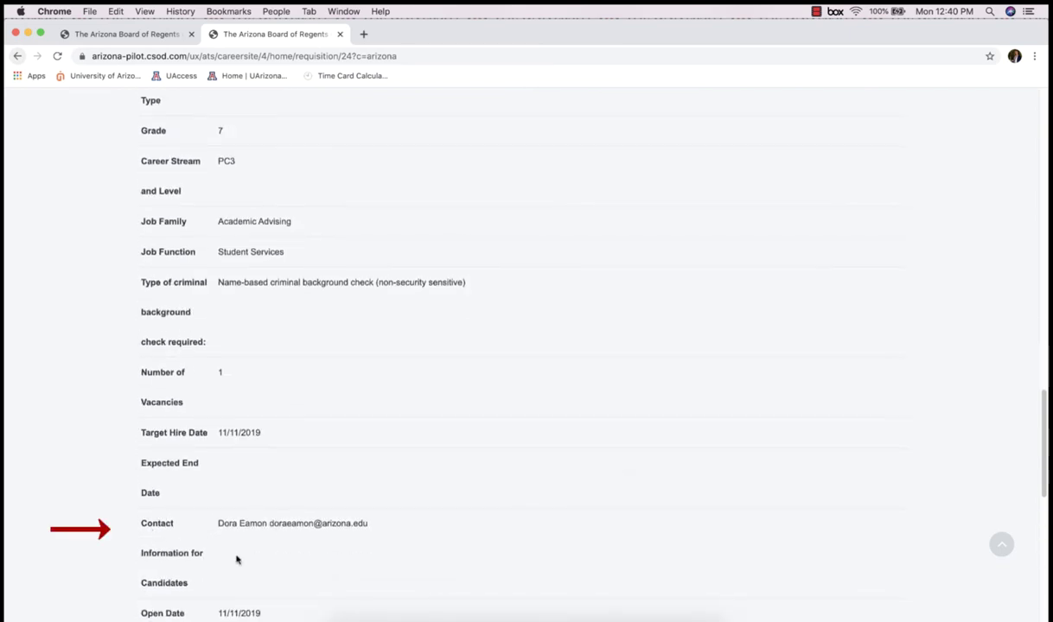
{"action": "scroll", "coordinate": [237, 559], "scroll_direction": "down", "scroll_amount": 1}
{"action": "scroll", "coordinate": [237, 559], "scroll_direction": "down", "scroll_amount": 4}
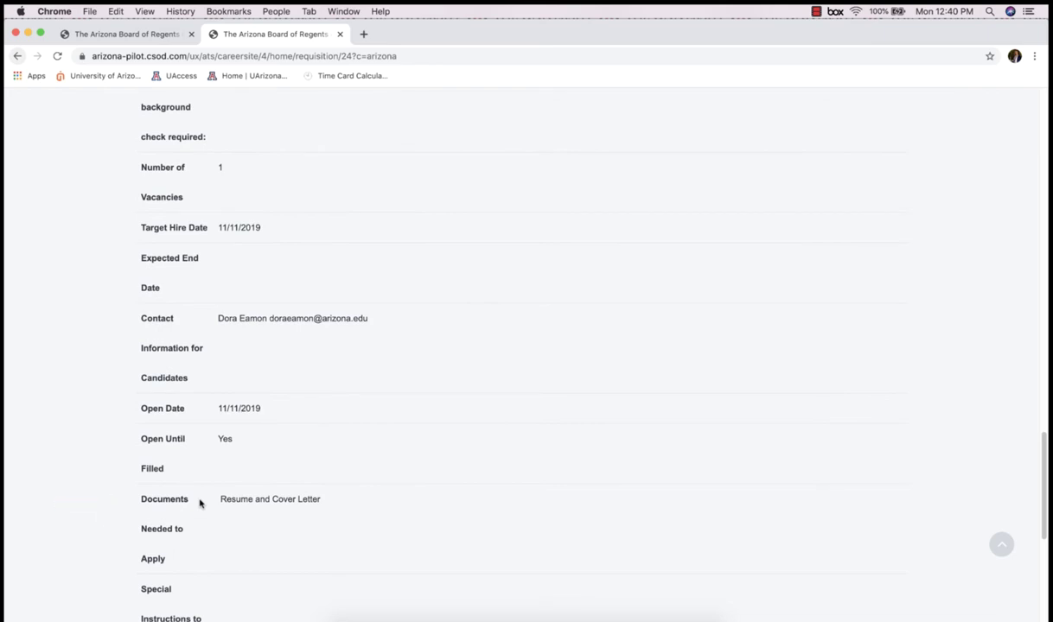
{"action": "scroll", "coordinate": [200, 501], "scroll_direction": "down", "scroll_amount": 5}
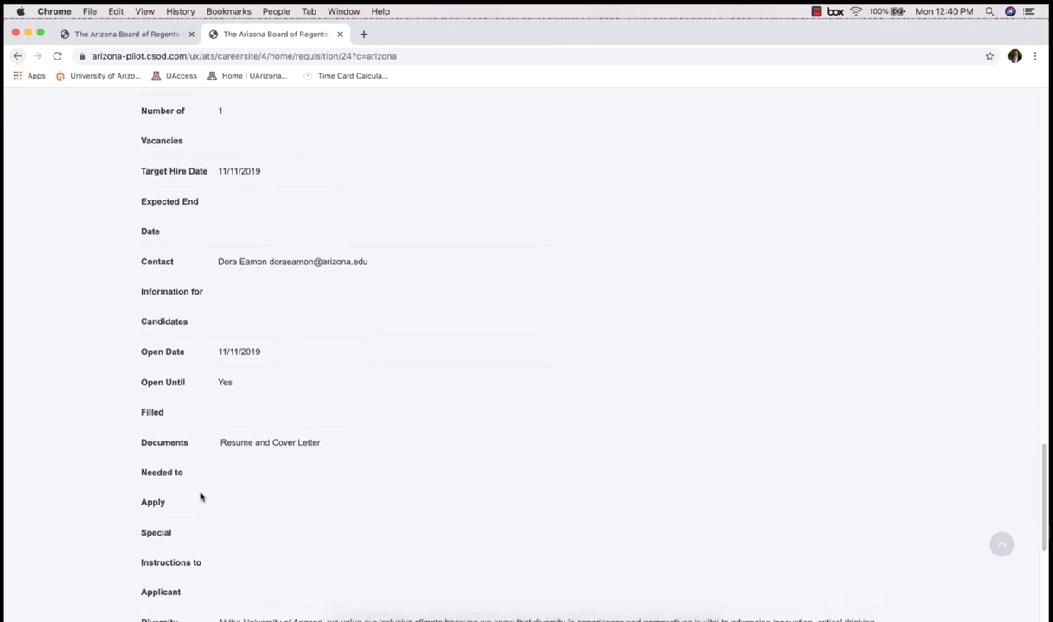
{"action": "scroll", "coordinate": [199, 496], "scroll_direction": "down", "scroll_amount": 2}
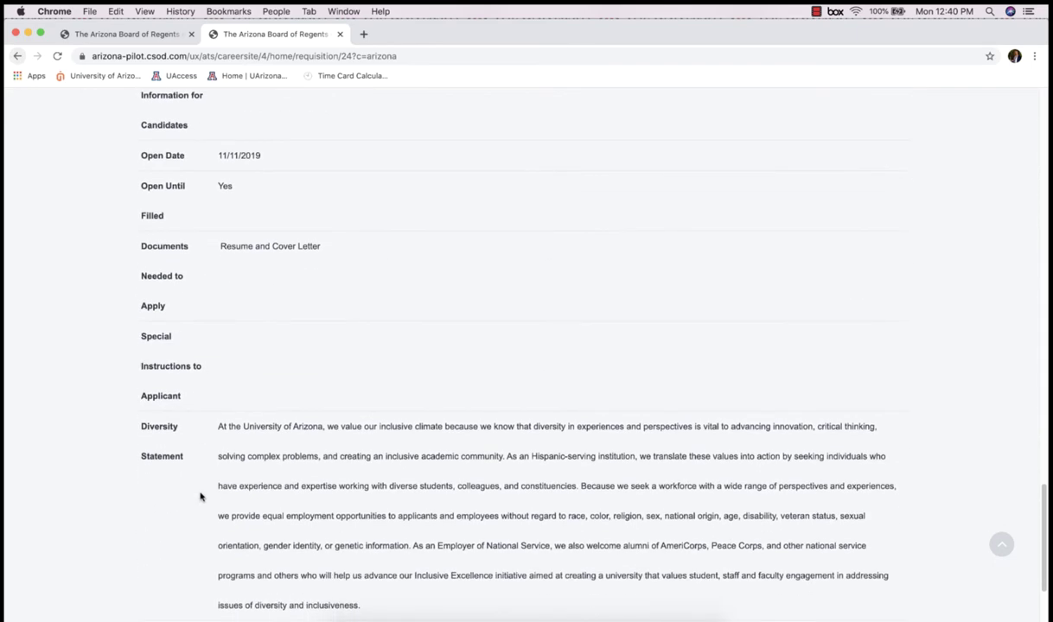
{"action": "scroll", "coordinate": [200, 496], "scroll_direction": "down", "scroll_amount": 4}
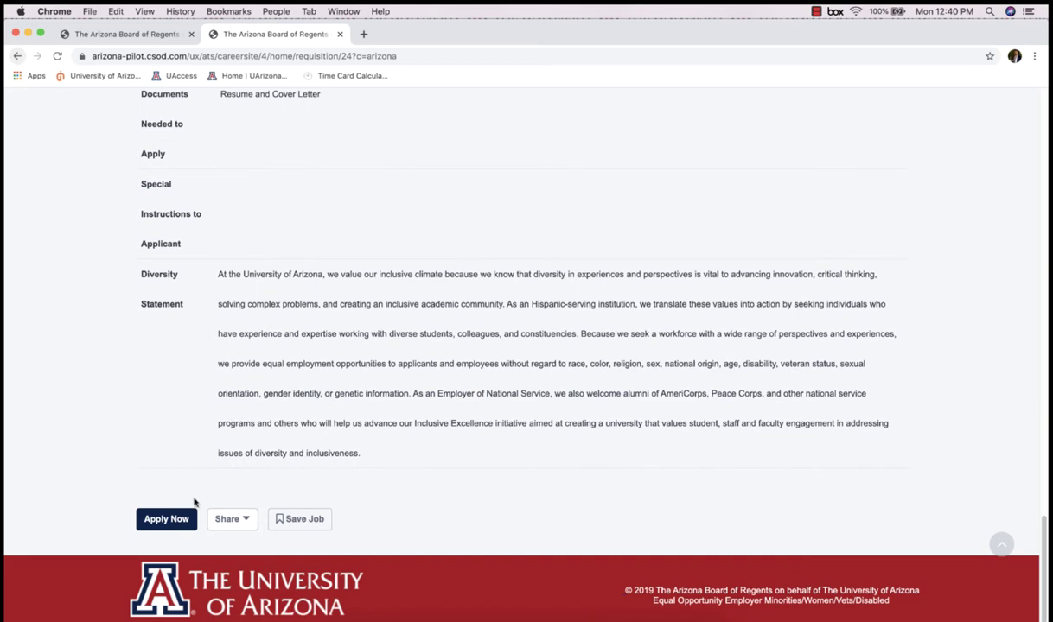
{"action": "left_click", "coordinate": [182, 521]}
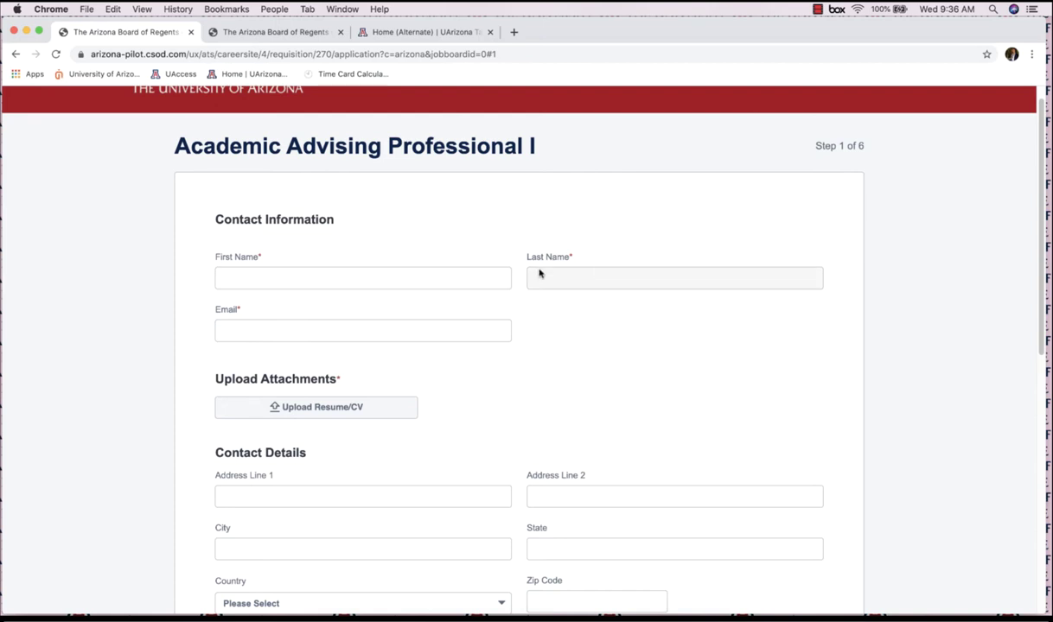
- Enter the applicant's first name, last name and e-mail address
{"action": "left_click", "coordinate": [301, 276]}
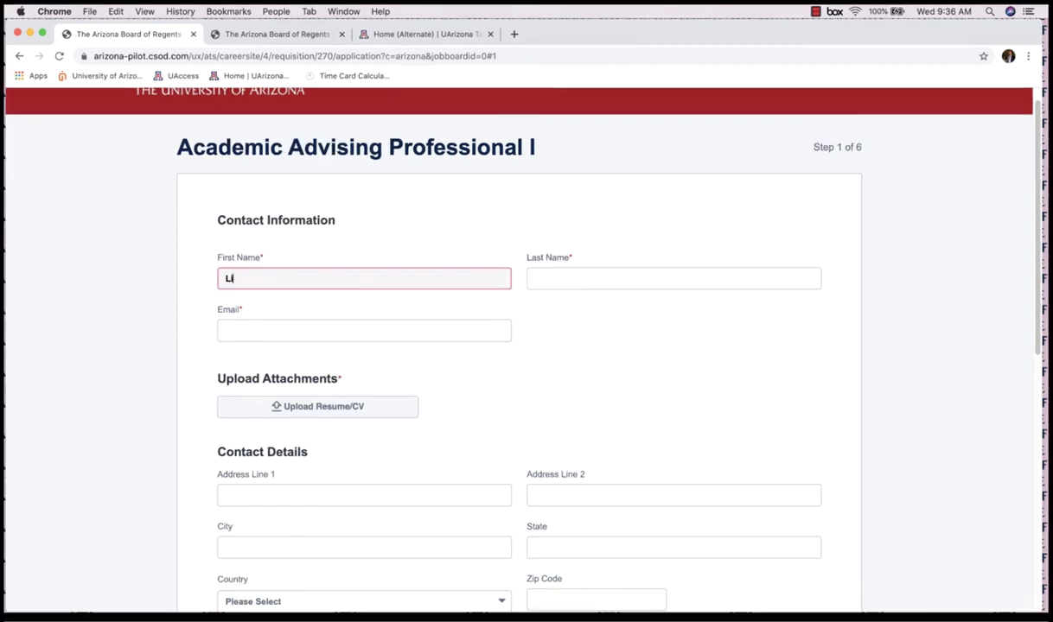
{"action": "key", "text": "Tab"}
{"action": "key", "text": "Tab"}
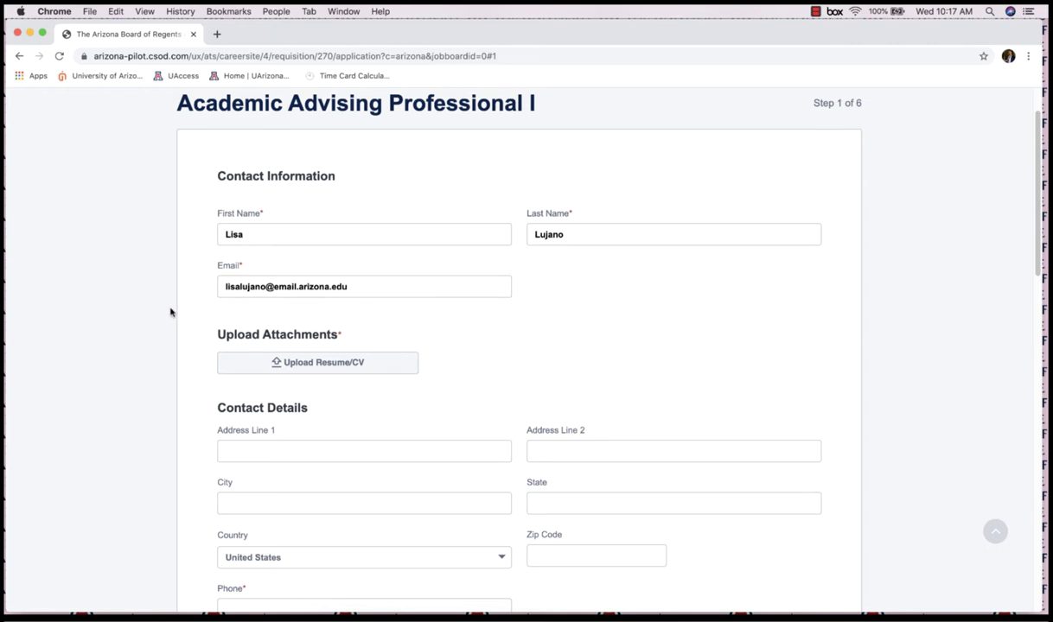
- Attach Resume Example 2.docx as the résumé
{"action": "scroll", "coordinate": [170, 312], "scroll_direction": "down", "scroll_amount": 2}
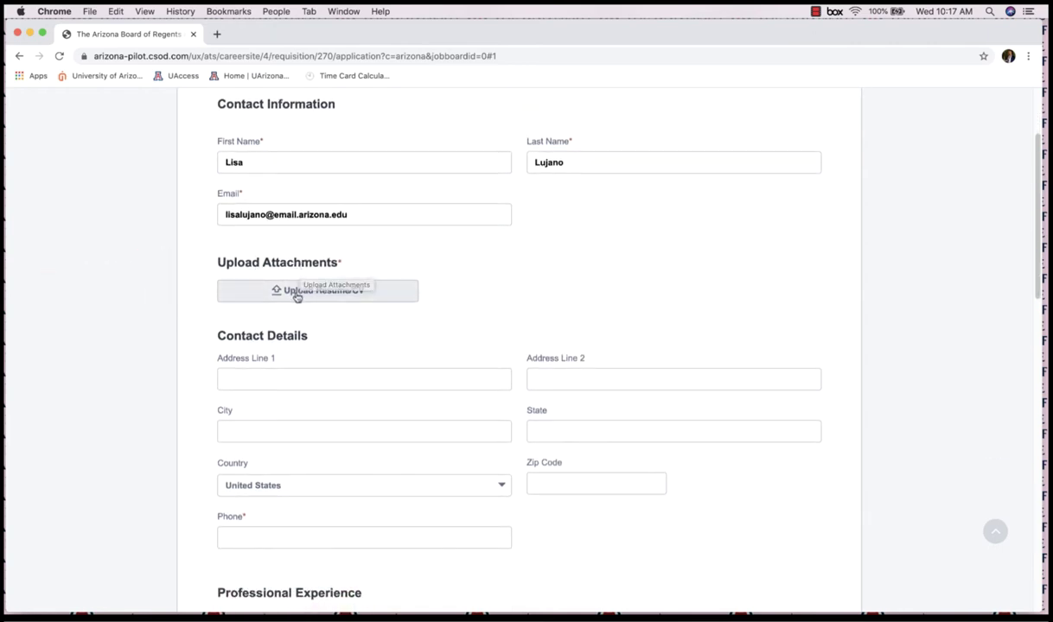
{"action": "left_click", "coordinate": [297, 292]}
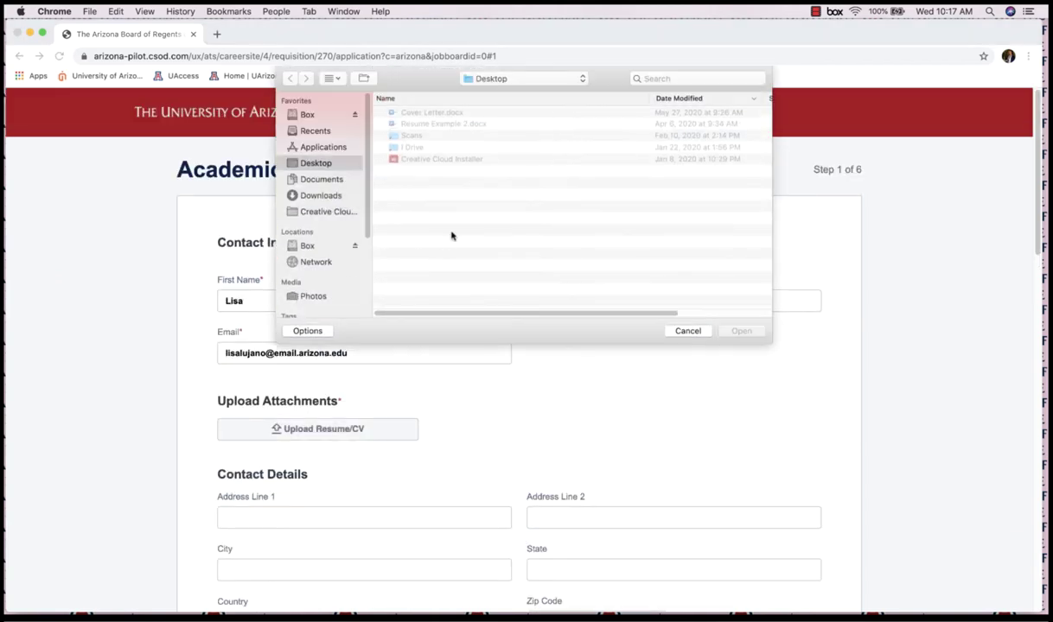
{"action": "left_click", "coordinate": [424, 124]}
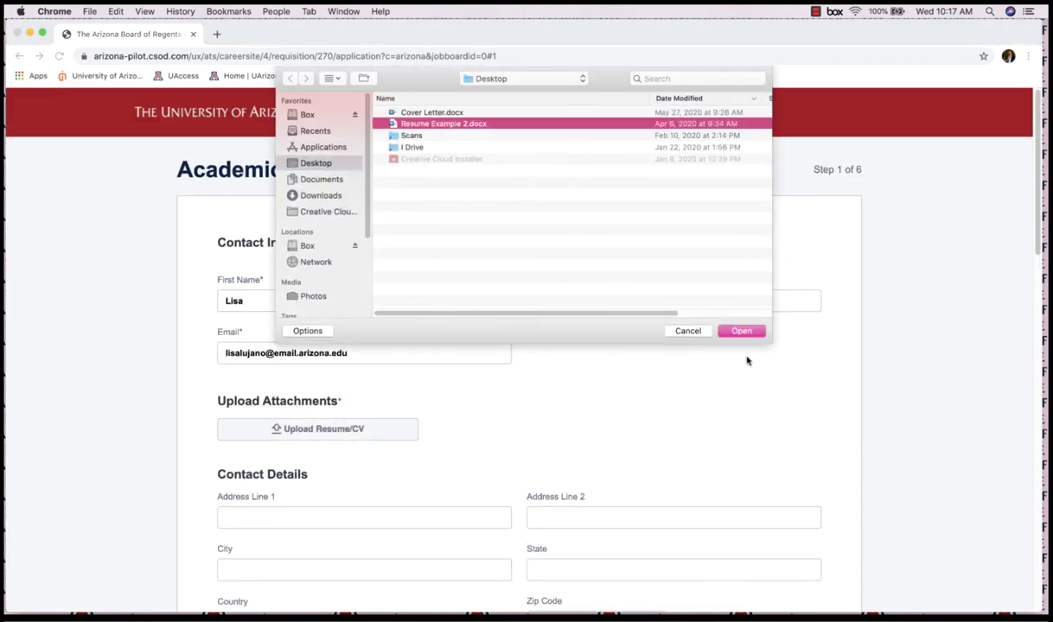
{"action": "left_click", "coordinate": [737, 331]}
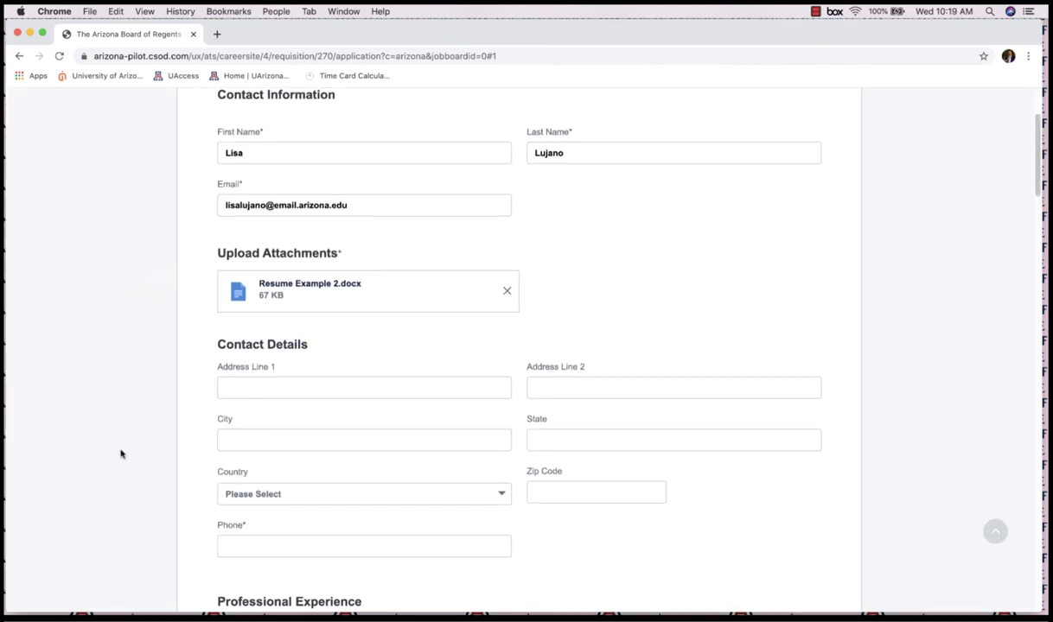
- Fill in address, phone, two jobs and a University of Arizona Education bachelor's as highest degree
{"action": "scroll", "coordinate": [121, 454], "scroll_direction": "down", "scroll_amount": 3}
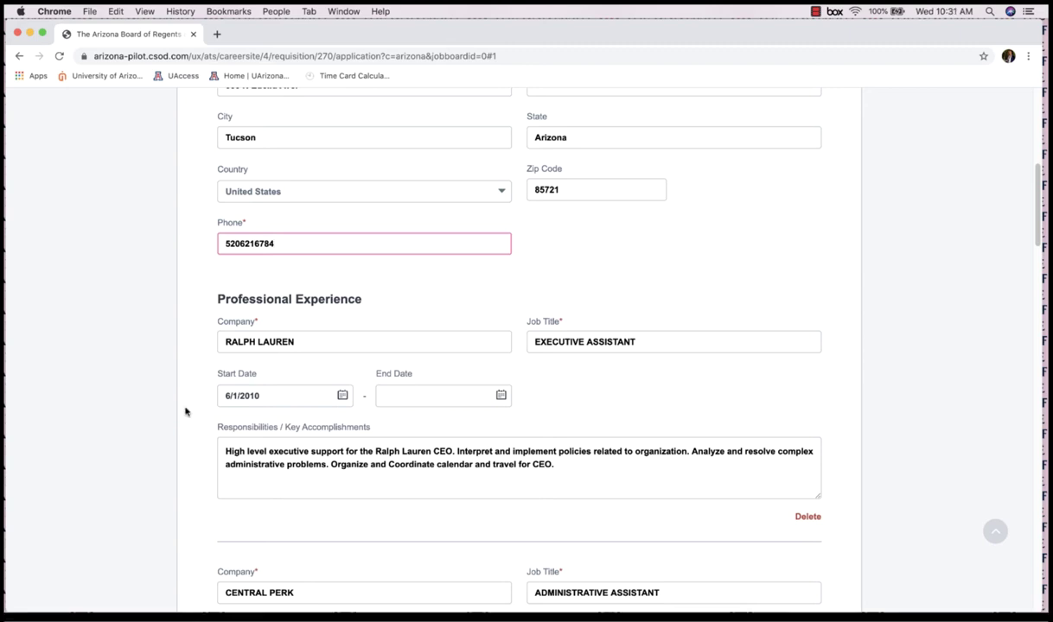
{"action": "scroll", "coordinate": [185, 412], "scroll_direction": "down", "scroll_amount": 3}
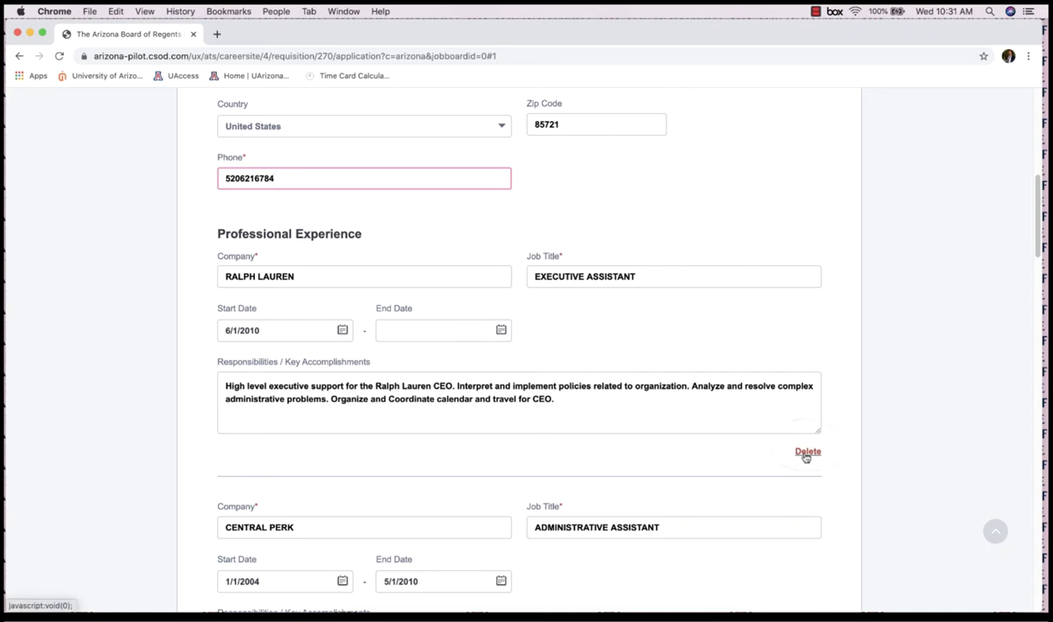
{"action": "scroll", "coordinate": [804, 458], "scroll_direction": "down", "scroll_amount": 2}
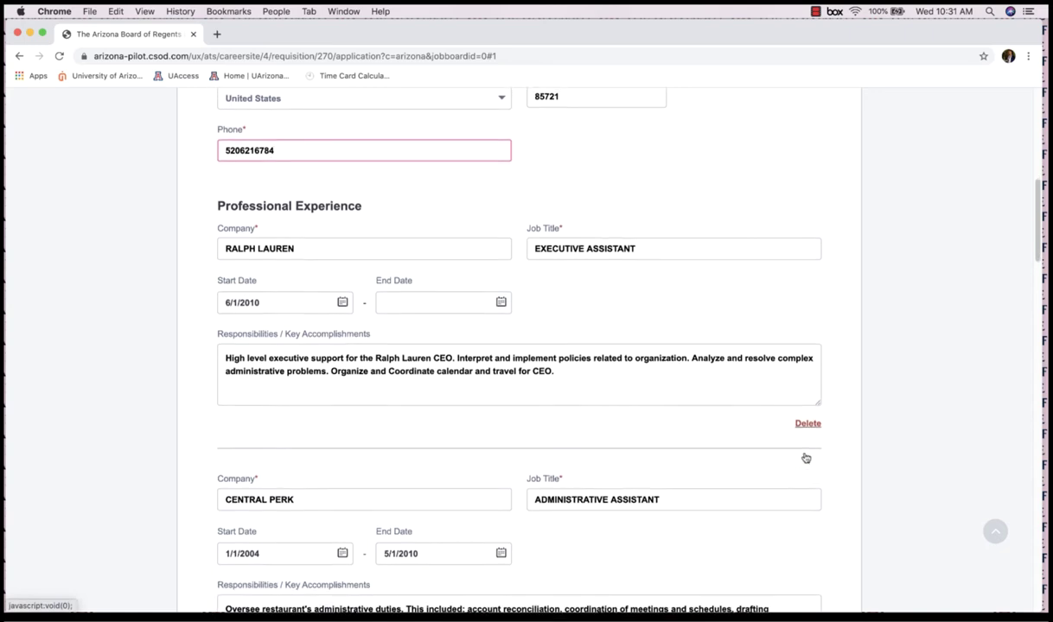
{"action": "scroll", "coordinate": [804, 457], "scroll_direction": "down", "scroll_amount": 2}
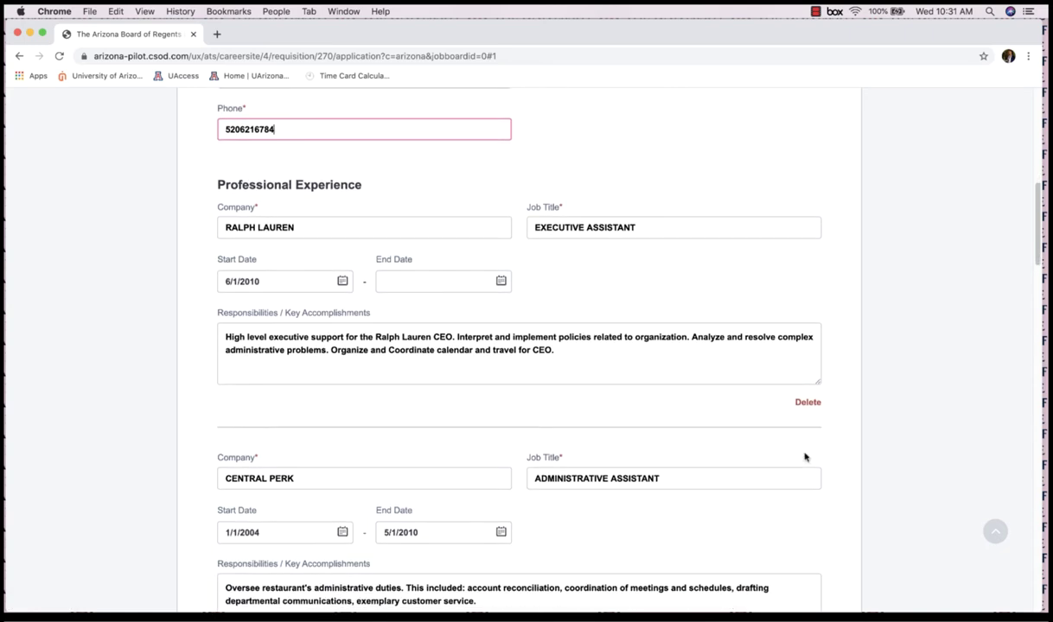
{"action": "scroll", "coordinate": [676, 449], "scroll_direction": "down", "scroll_amount": 8}
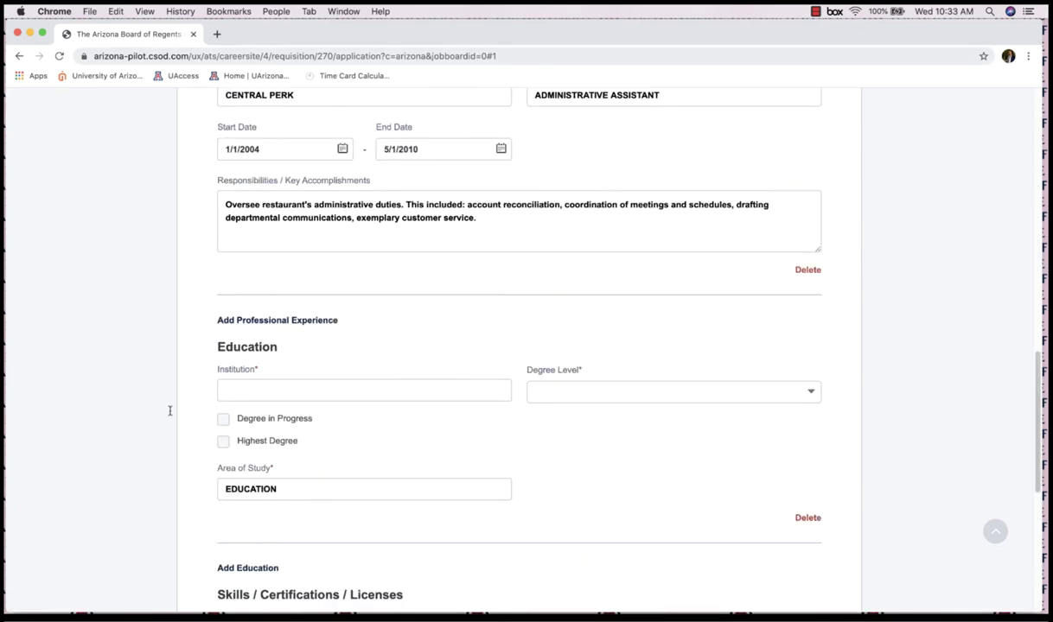
{"action": "scroll", "coordinate": [170, 410], "scroll_direction": "down", "scroll_amount": 2}
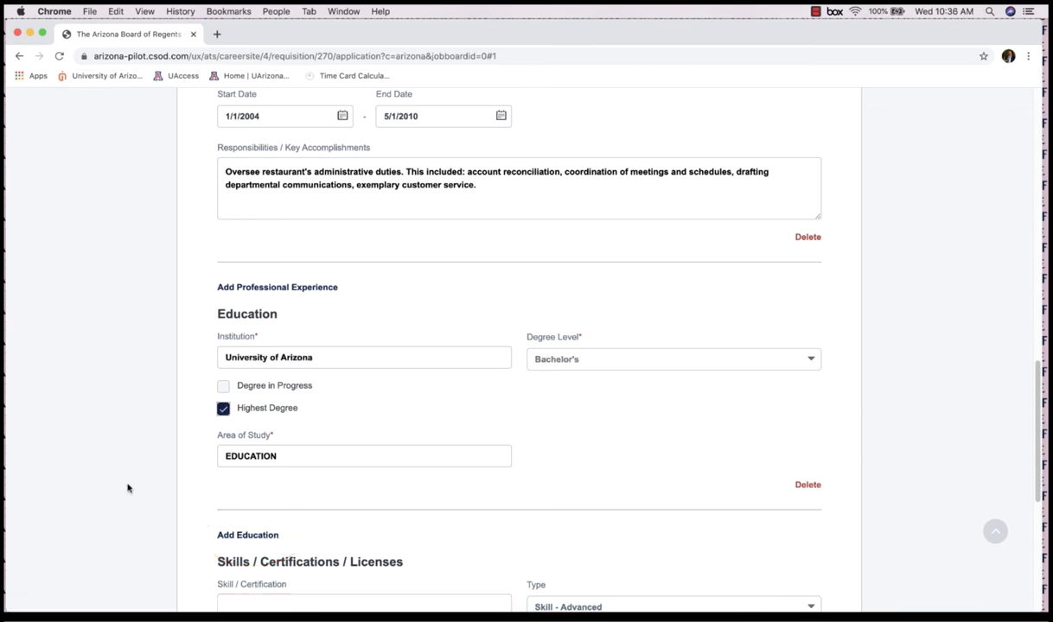
- Add Spanish as an Advanced skill on the application
{"action": "scroll", "coordinate": [127, 489], "scroll_direction": "down", "scroll_amount": 4}
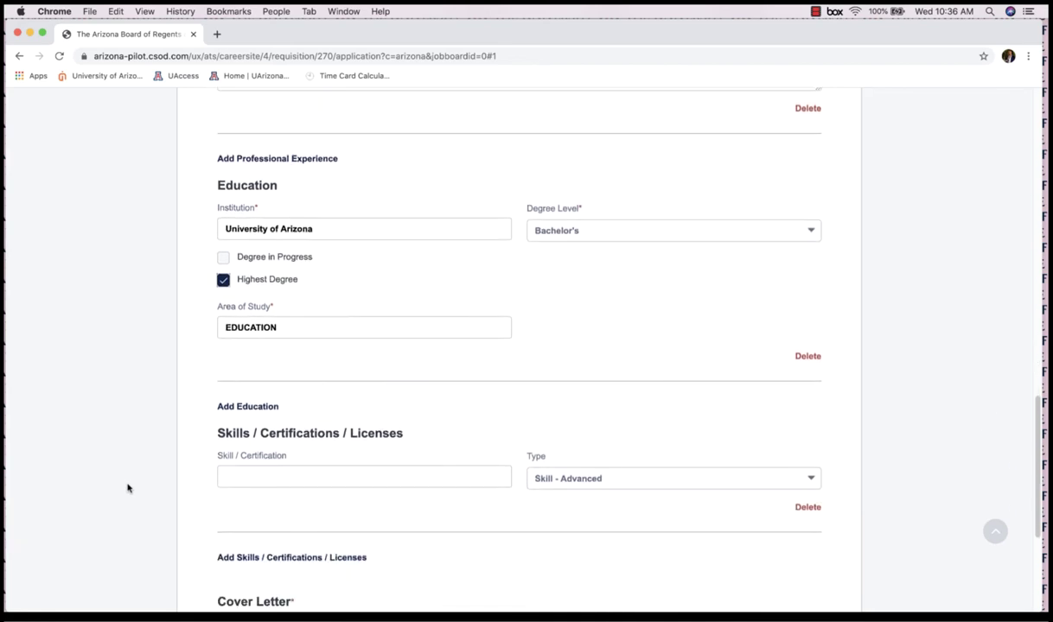
{"action": "scroll", "coordinate": [127, 488], "scroll_direction": "down", "scroll_amount": 2}
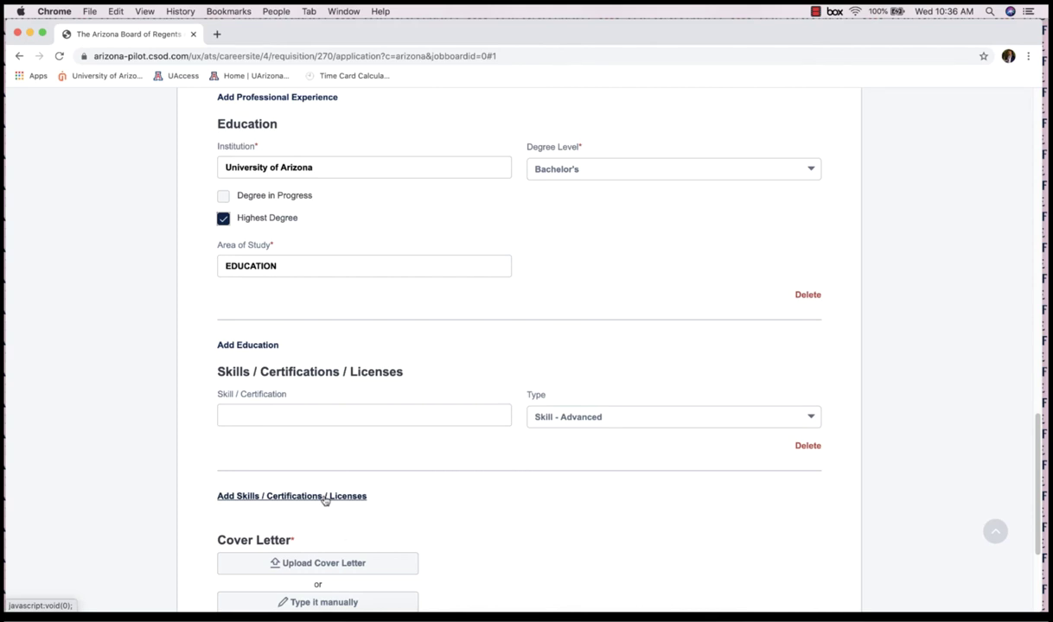
{"action": "left_click", "coordinate": [300, 414]}
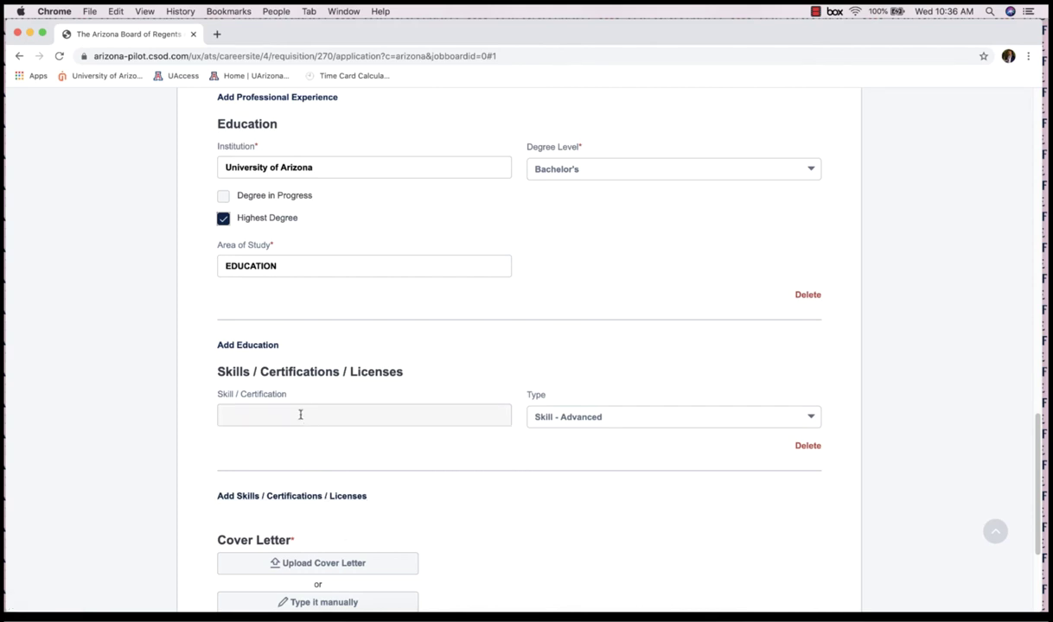
{"action": "type", "text": "Spanish"}
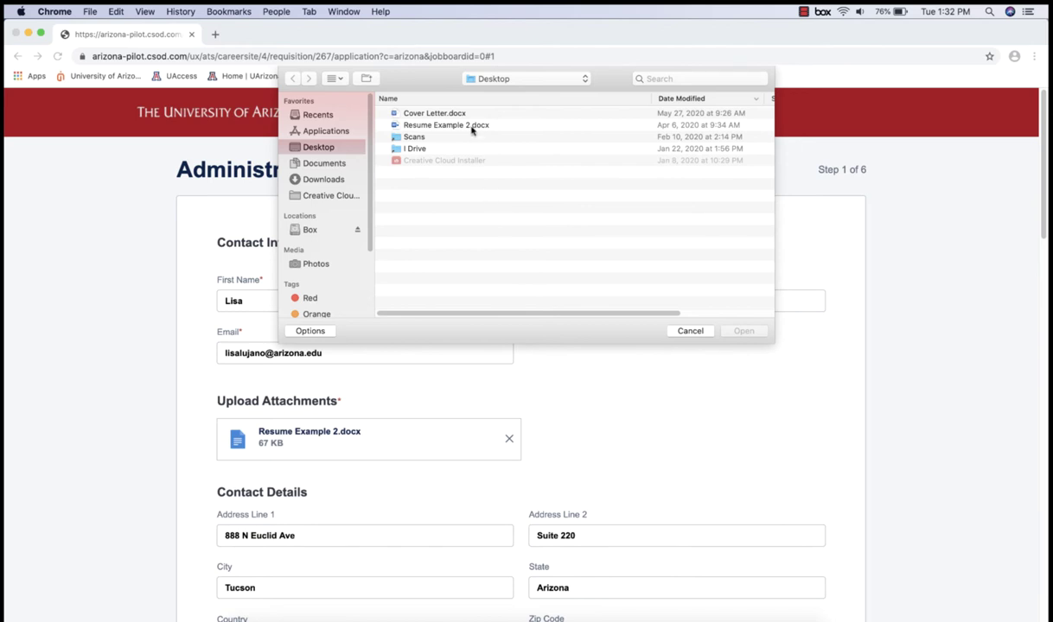
- Upload Cover Letter.docx as the cover letter and continue to Step 2
{"action": "left_click", "coordinate": [434, 114]}
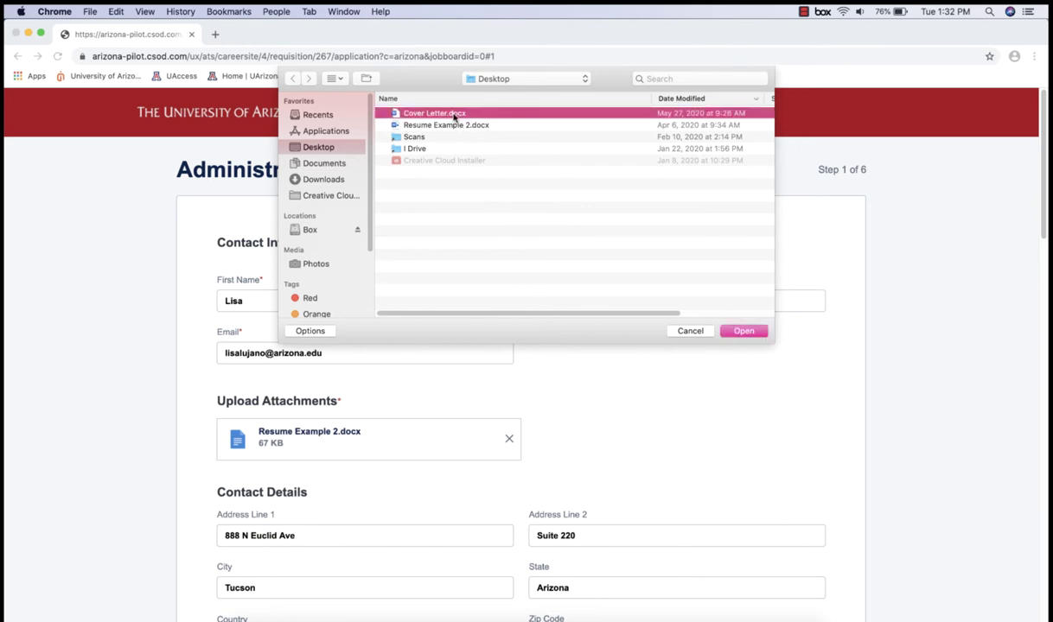
{"action": "left_click", "coordinate": [745, 331]}
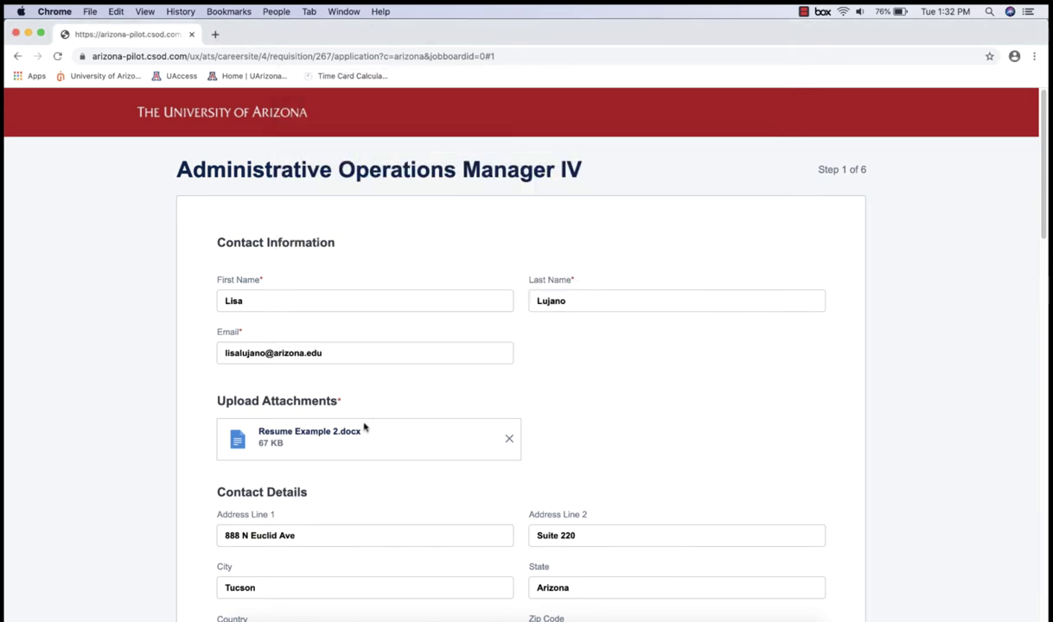
{"action": "scroll", "coordinate": [364, 427], "scroll_direction": "down", "scroll_amount": 10}
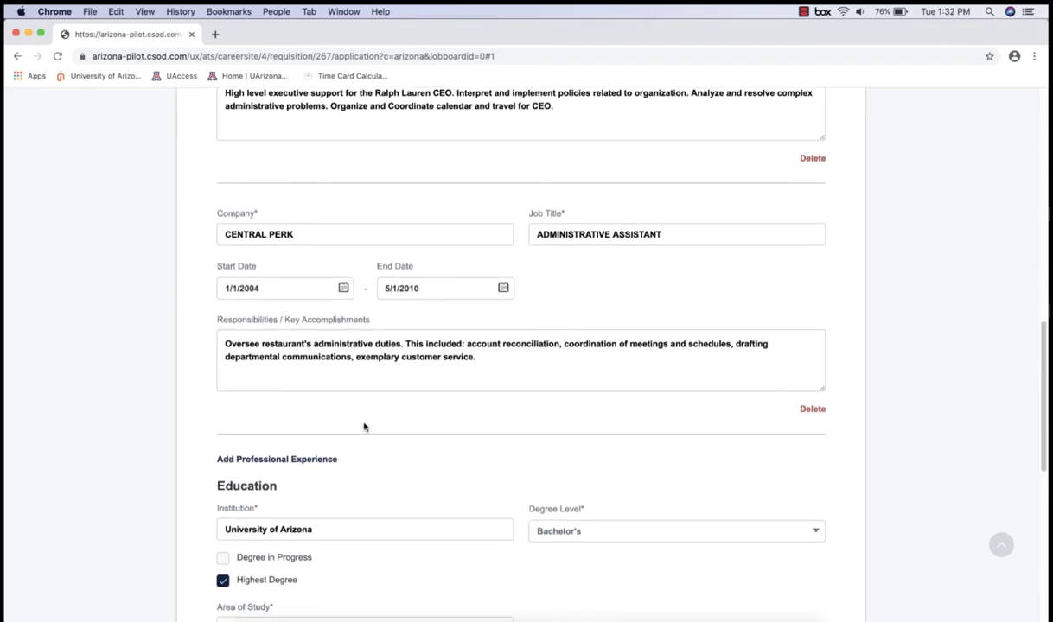
{"action": "scroll", "coordinate": [364, 427], "scroll_direction": "down", "scroll_amount": 5}
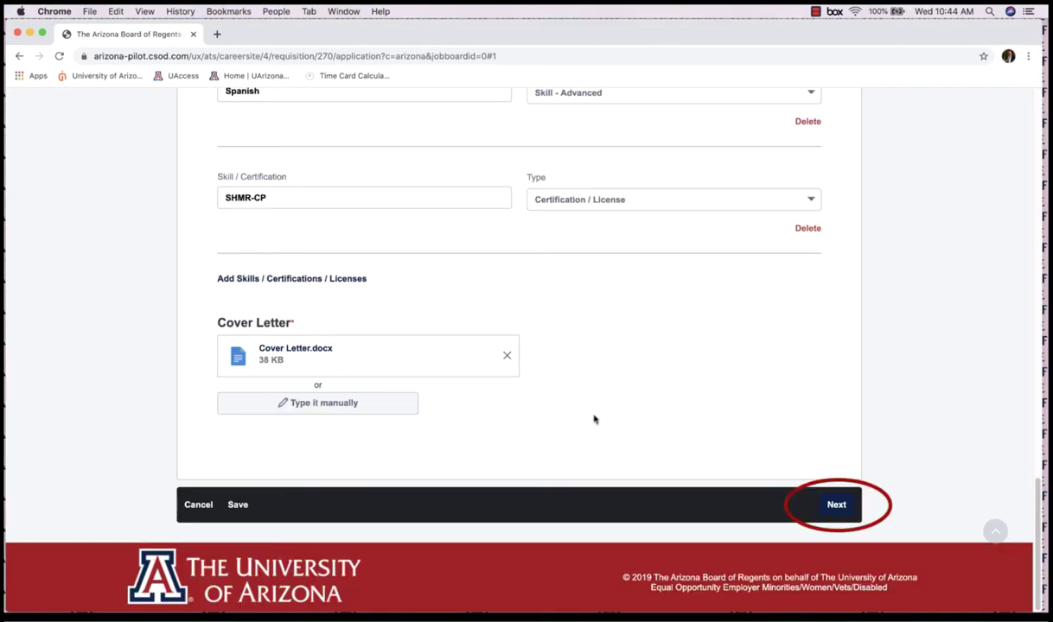
{"action": "left_click", "coordinate": [835, 506]}
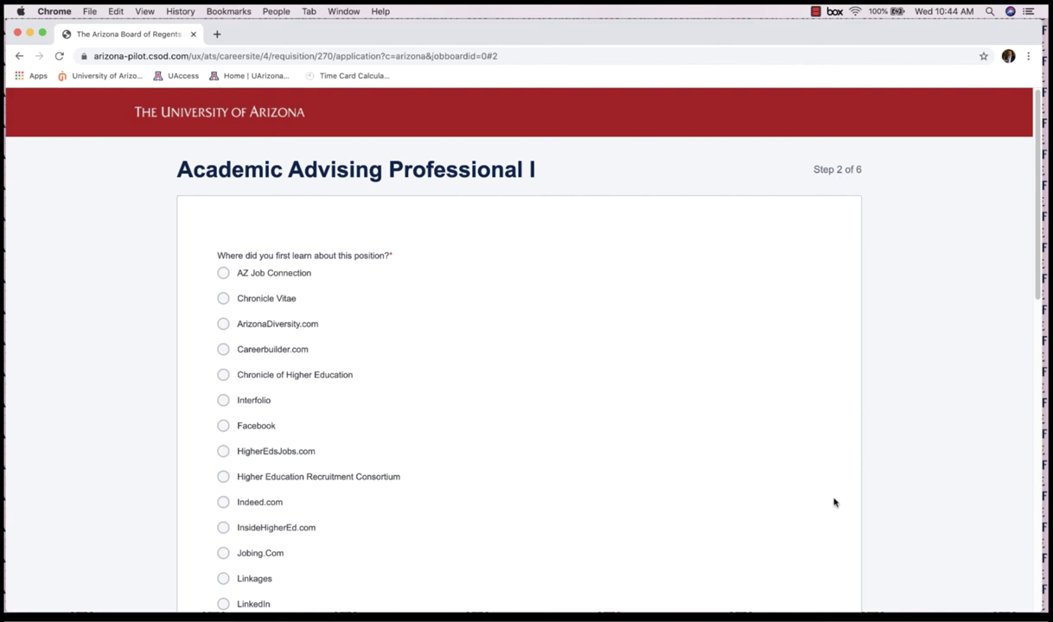
- Choose talent.arizona.edu as where the position was found and continue to Step 3
{"action": "scroll", "coordinate": [167, 467], "scroll_direction": "down", "scroll_amount": 5}
{"action": "left_click", "coordinate": [226, 477]}
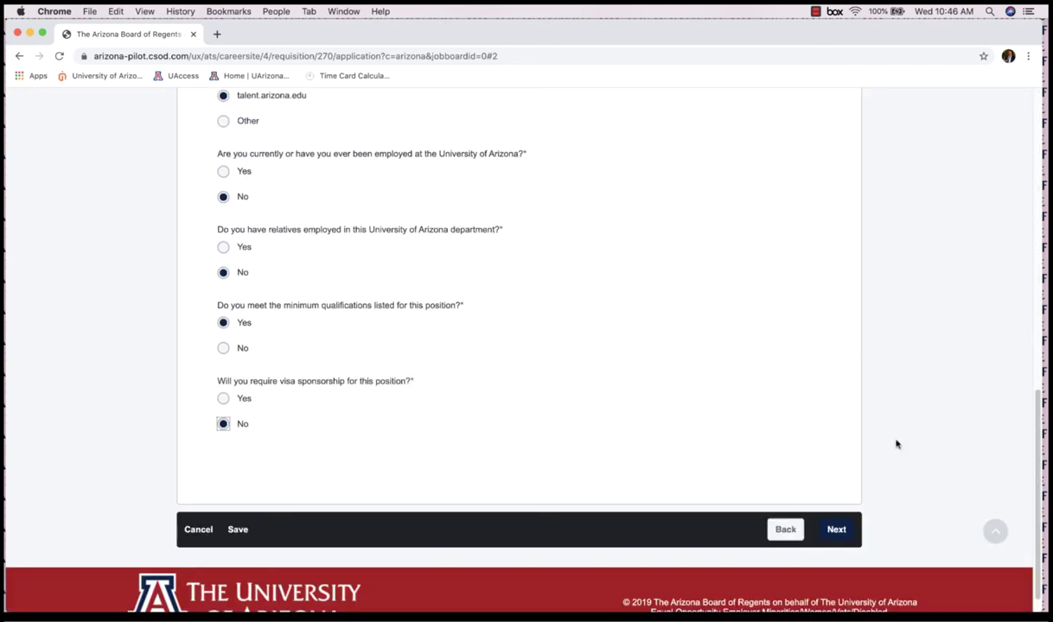
{"action": "left_click", "coordinate": [838, 532]}
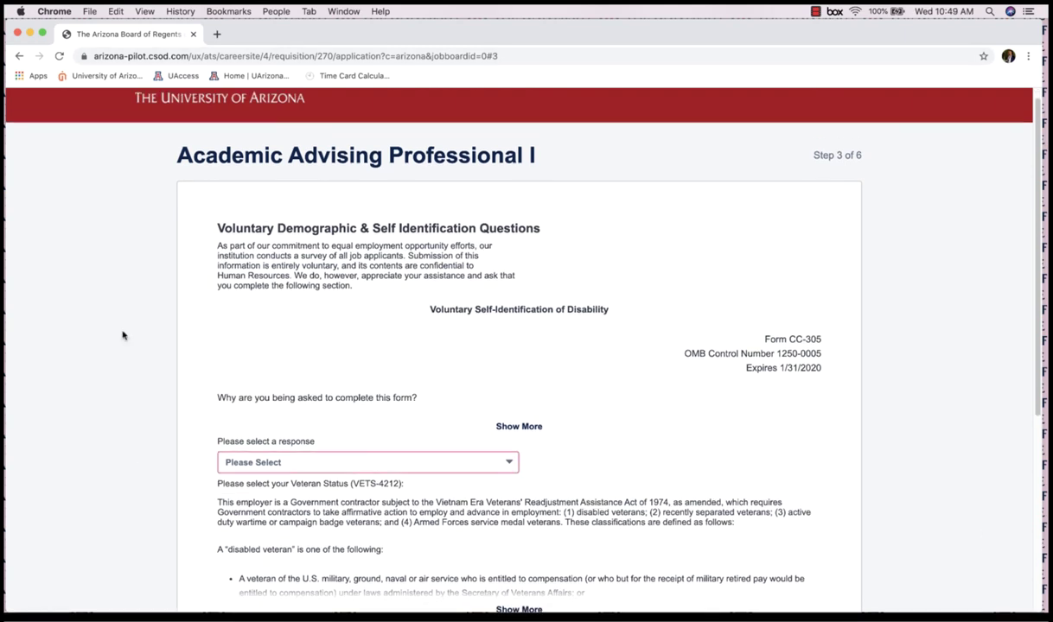
- Answer disability yes, not a protected veteran, Female, Other, American Native, then continue
{"action": "scroll", "coordinate": [130, 334], "scroll_direction": "down", "scroll_amount": 1}
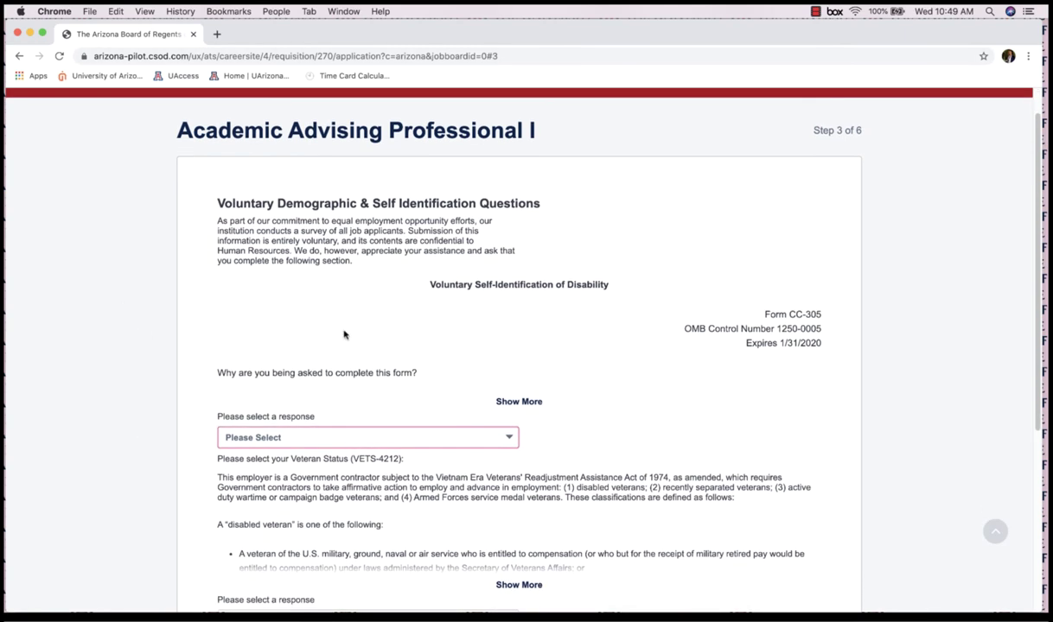
{"action": "left_click", "coordinate": [510, 440]}
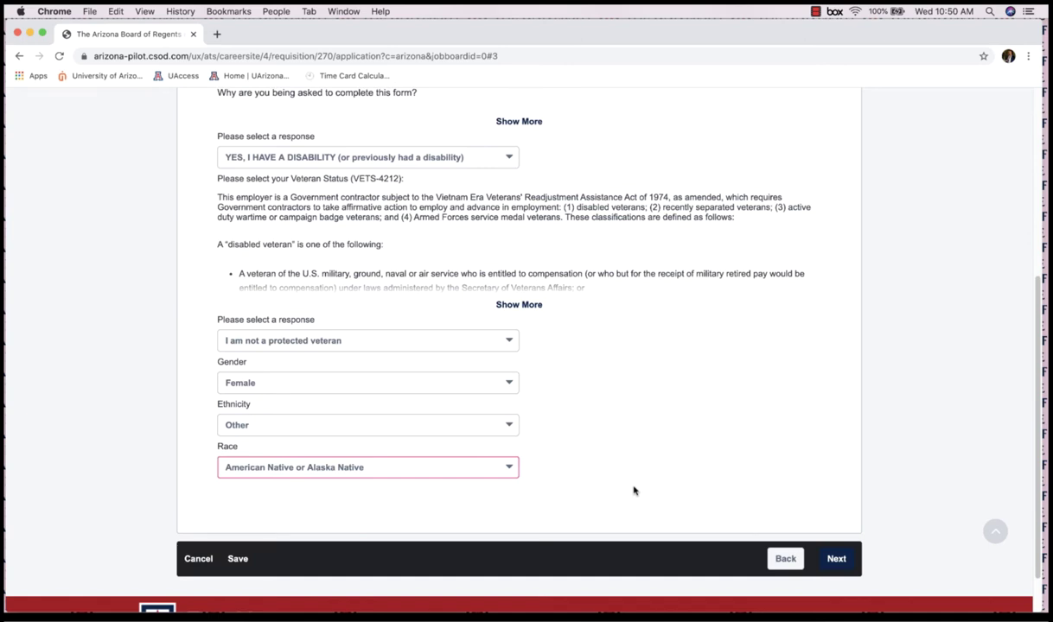
{"action": "scroll", "coordinate": [633, 491], "scroll_direction": "down", "scroll_amount": 1}
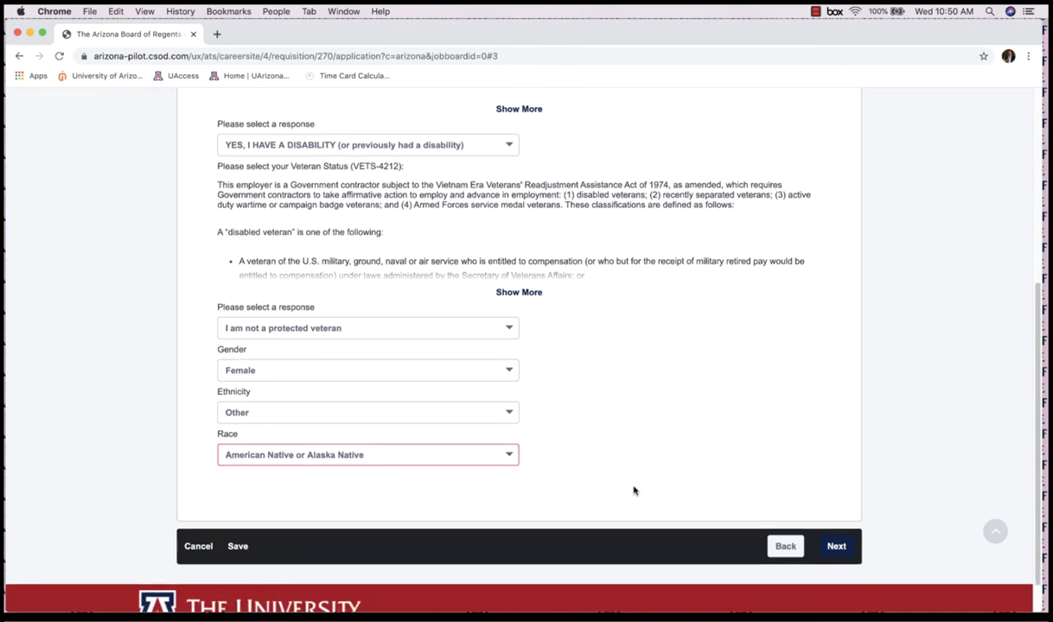
{"action": "left_click", "coordinate": [835, 548]}
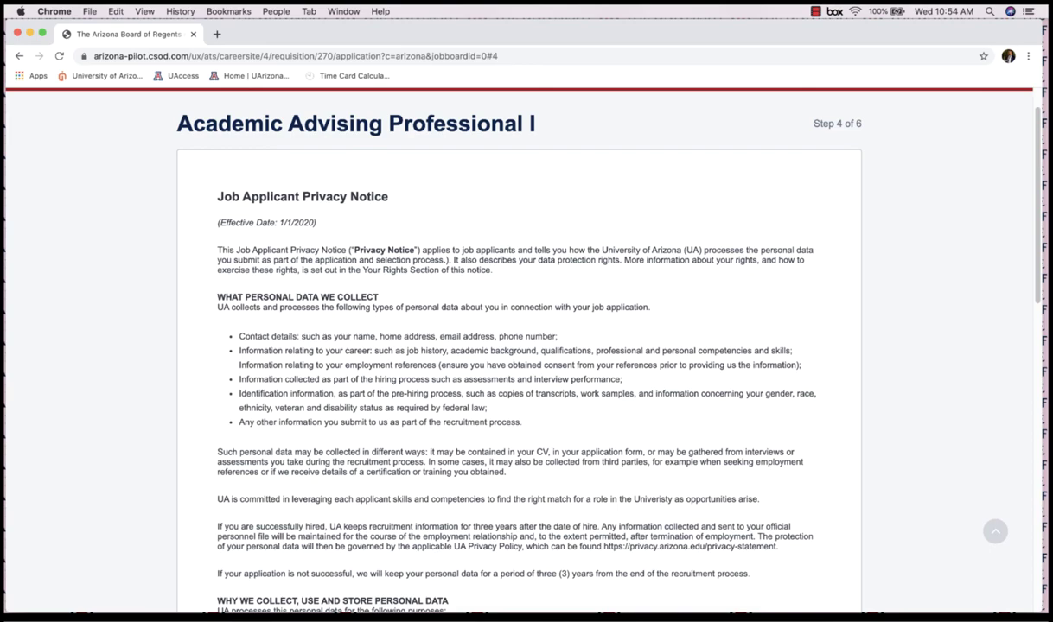
- Answer Yes to the Job Applicant Privacy Notice acknowledgment and continue to Step 5 Certification
{"action": "scroll", "coordinate": [130, 599], "scroll_direction": "down", "scroll_amount": 5}
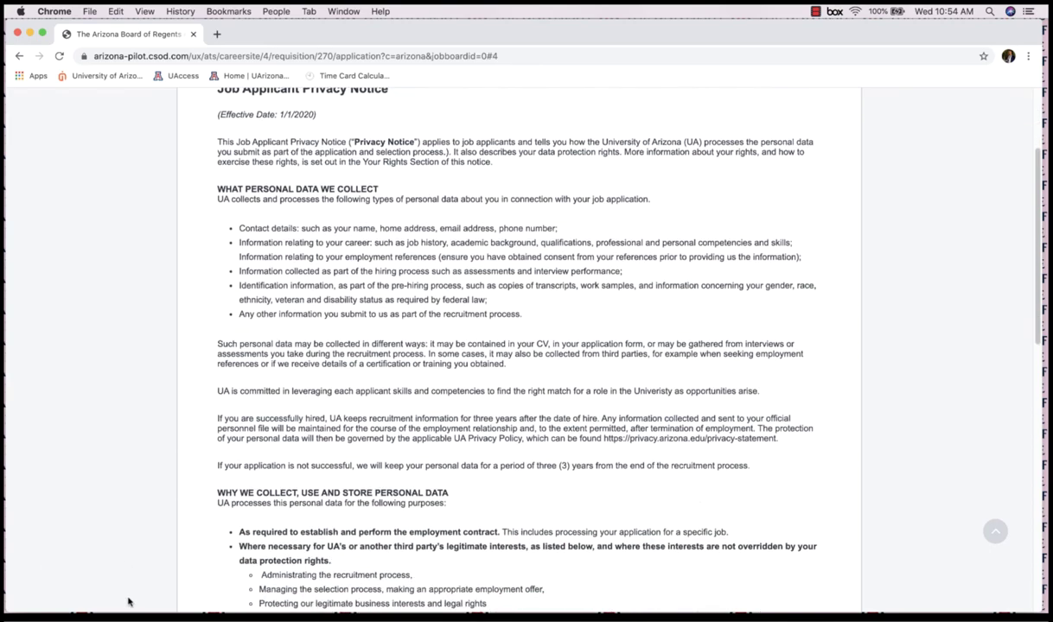
{"action": "scroll", "coordinate": [130, 602], "scroll_direction": "down", "scroll_amount": 15}
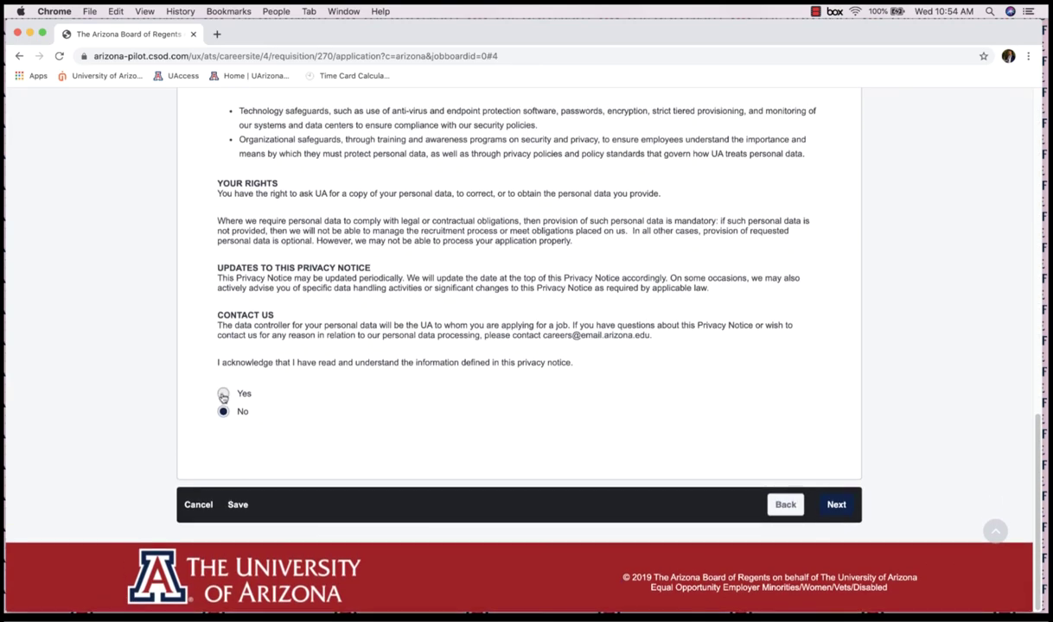
{"action": "left_click", "coordinate": [223, 395]}
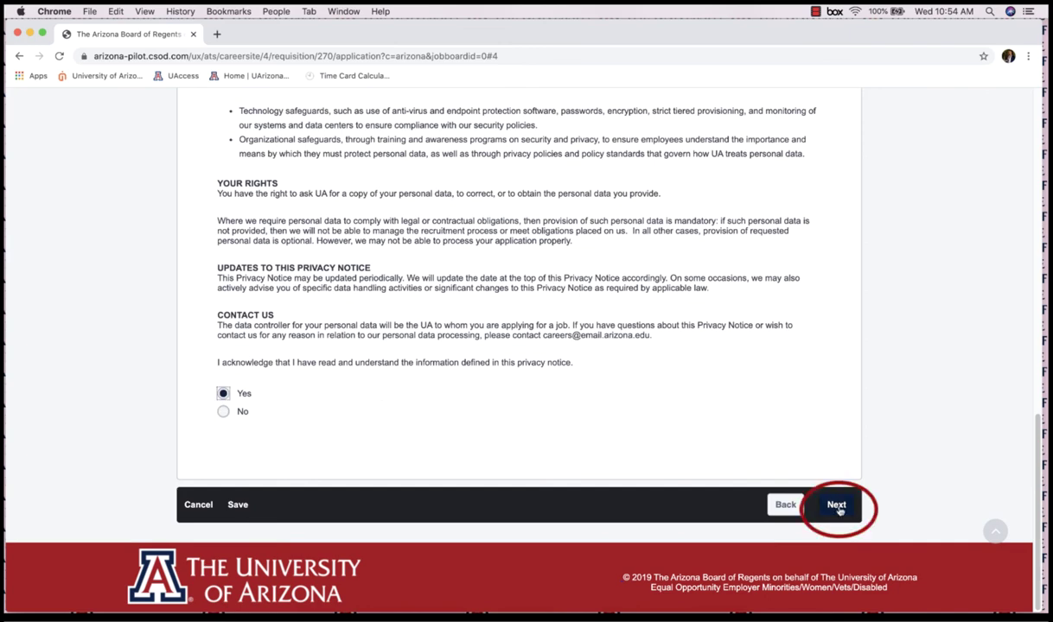
{"action": "left_click", "coordinate": [836, 509]}
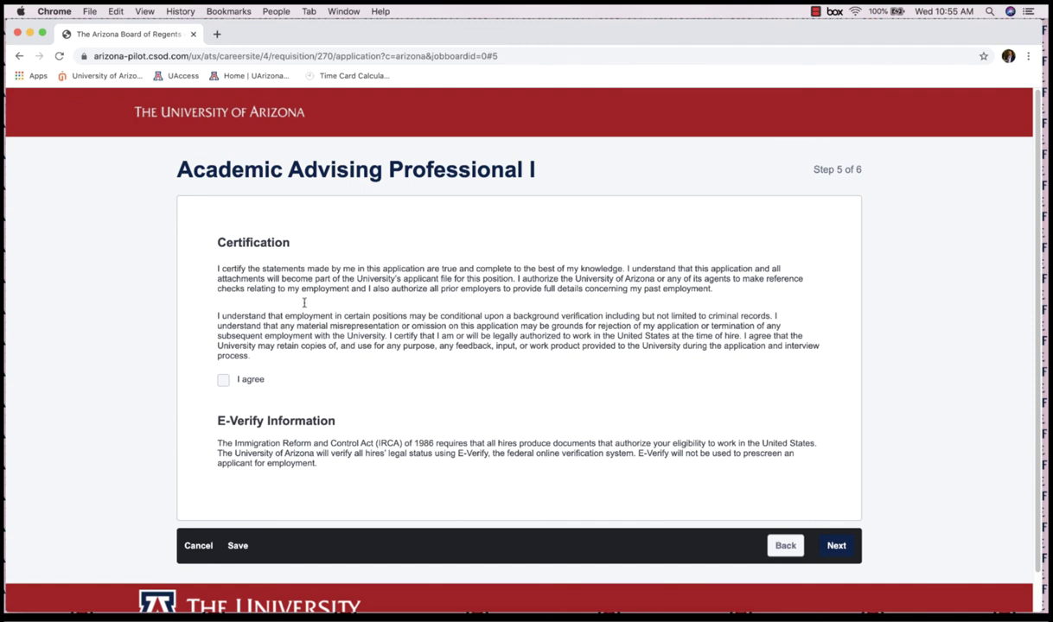
- Tick 'I agree' on the certification statement and continue to Step 6
{"action": "left_click", "coordinate": [222, 383]}
{"action": "left_click", "coordinate": [837, 546]}
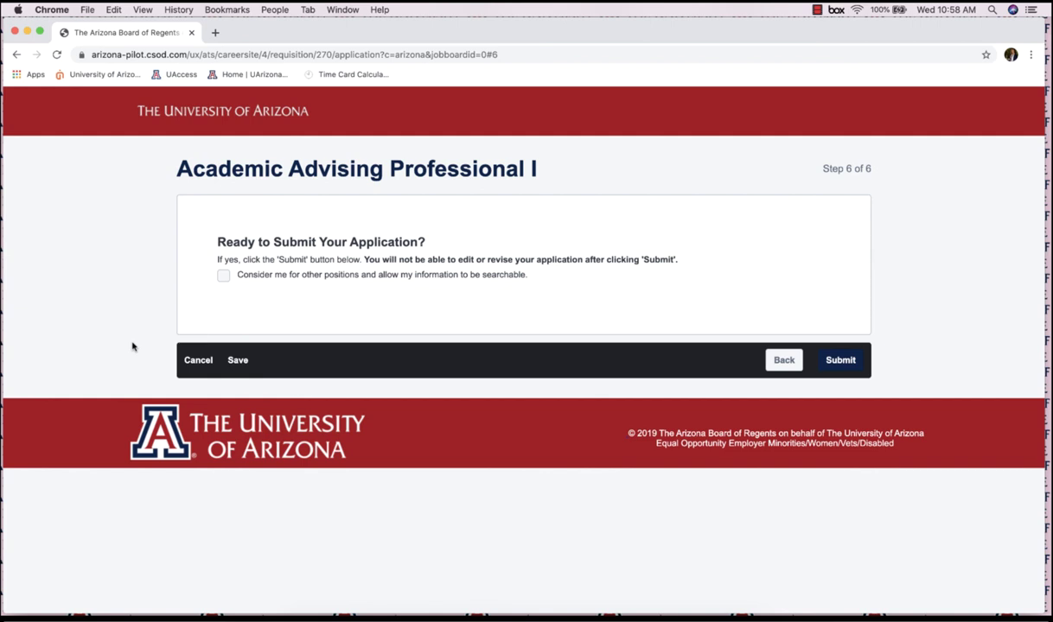
- Opt in to 'Consider me for other positions' and submit the Academic Advising Professional I application
{"action": "left_click", "coordinate": [223, 277]}
{"action": "left_click", "coordinate": [853, 361]}
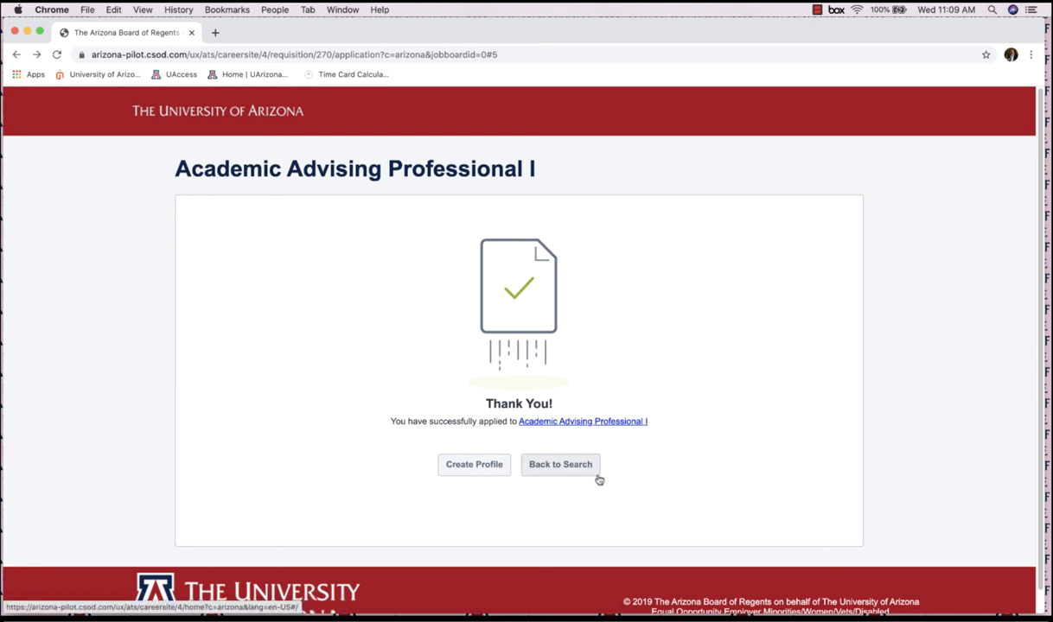
- Create a candidate profile, ticking the reCAPTCHA and the Terms of Service checkbox
{"action": "left_click", "coordinate": [474, 466]}
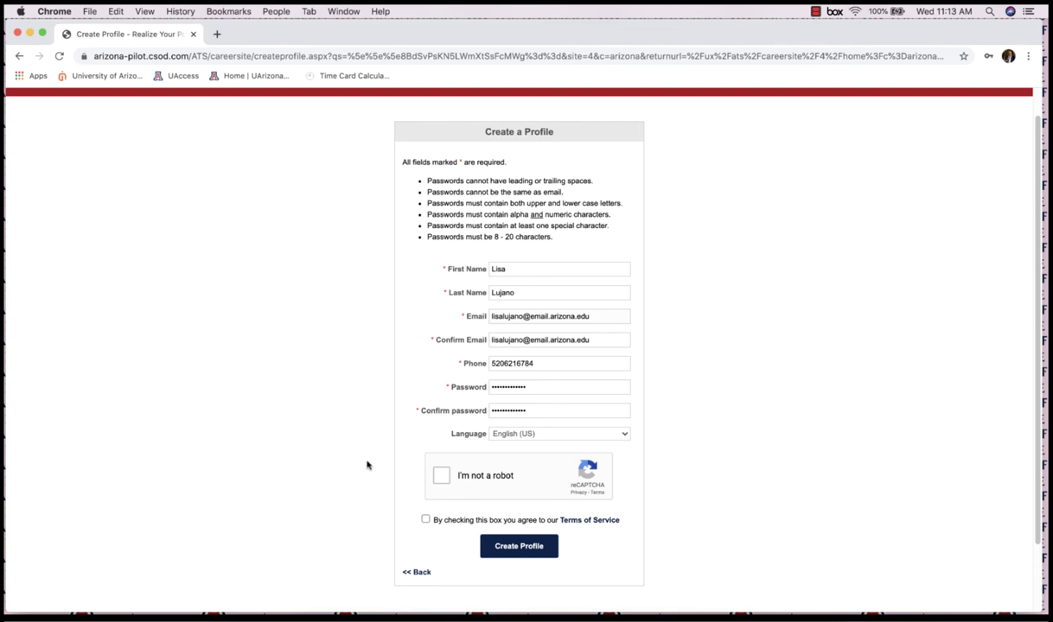
{"action": "left_click", "coordinate": [441, 478]}
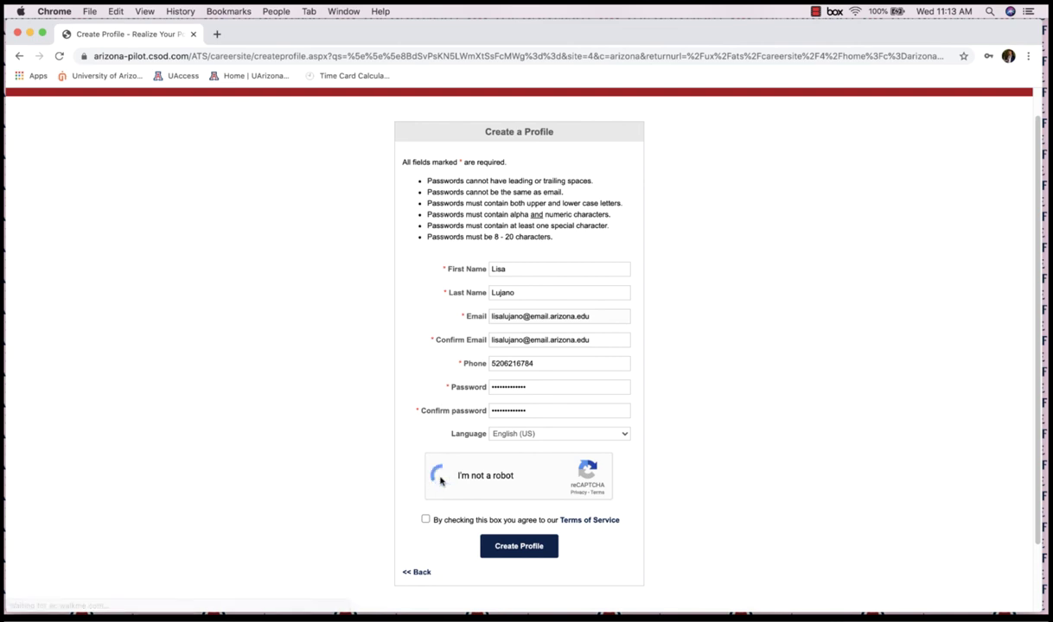
{"action": "left_click", "coordinate": [425, 521]}
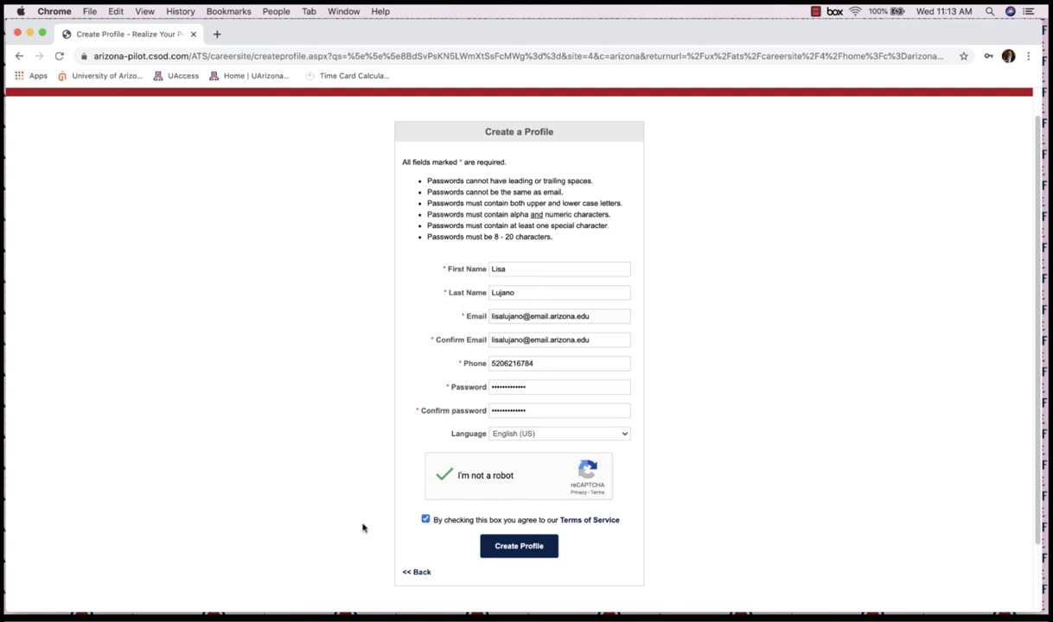
{"action": "left_click", "coordinate": [520, 551]}
{"action": "scroll", "coordinate": [327, 462], "scroll_direction": "down", "scroll_amount": 2}
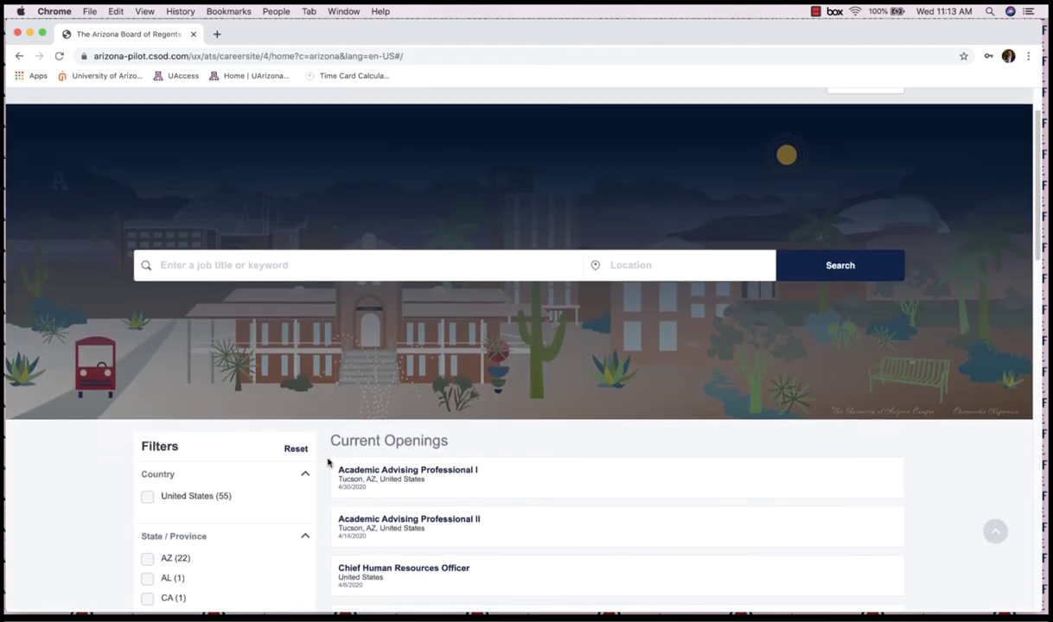
{"action": "scroll", "coordinate": [328, 462], "scroll_direction": "down", "scroll_amount": 1}
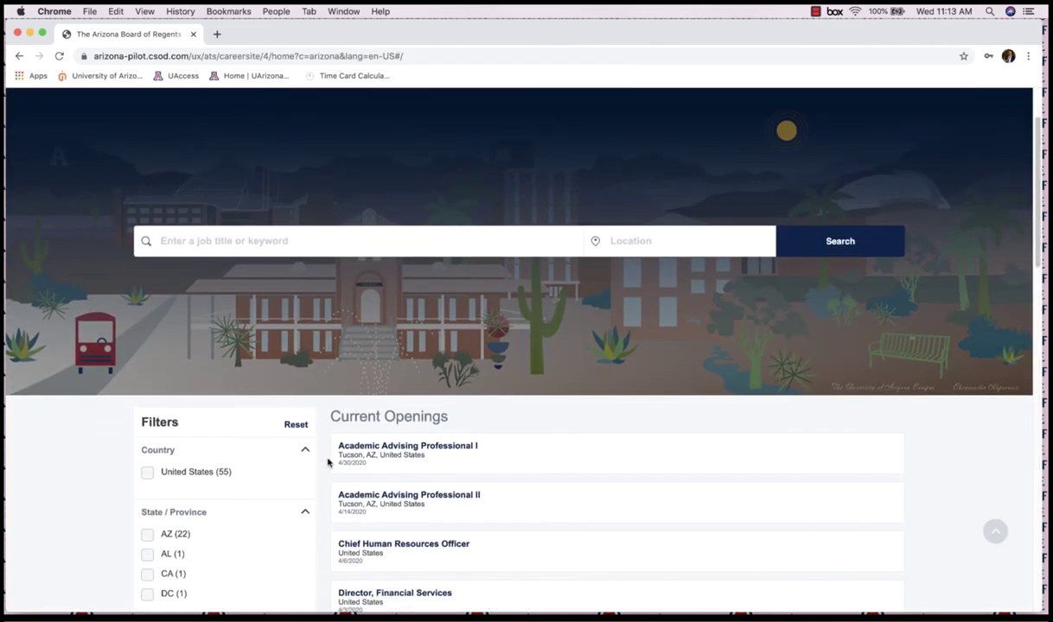